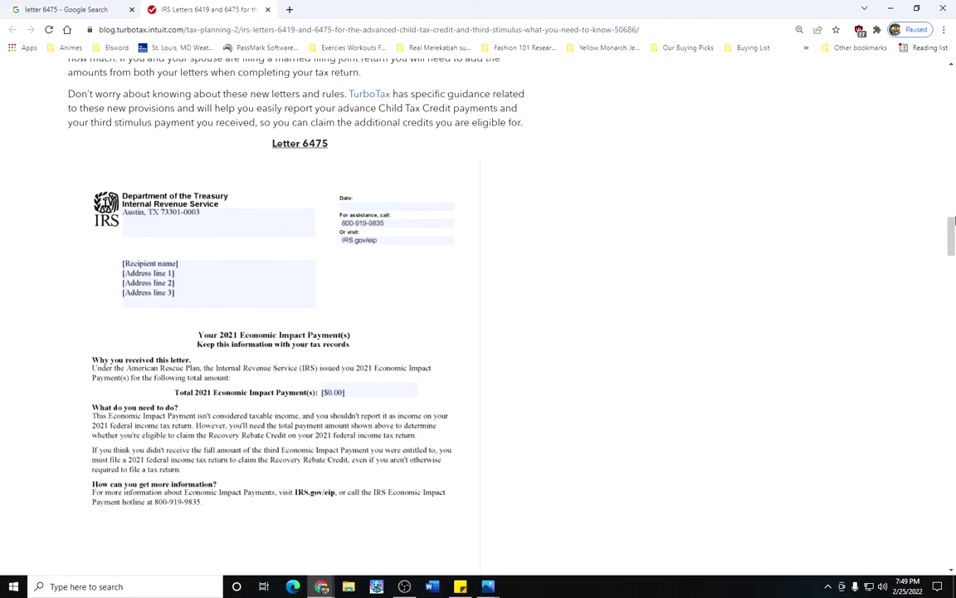
Step: Go through the TurboTax article from its beginning to the sample Letter 6475 and examine the letter
left_click_drag(952, 236, 952, 73)
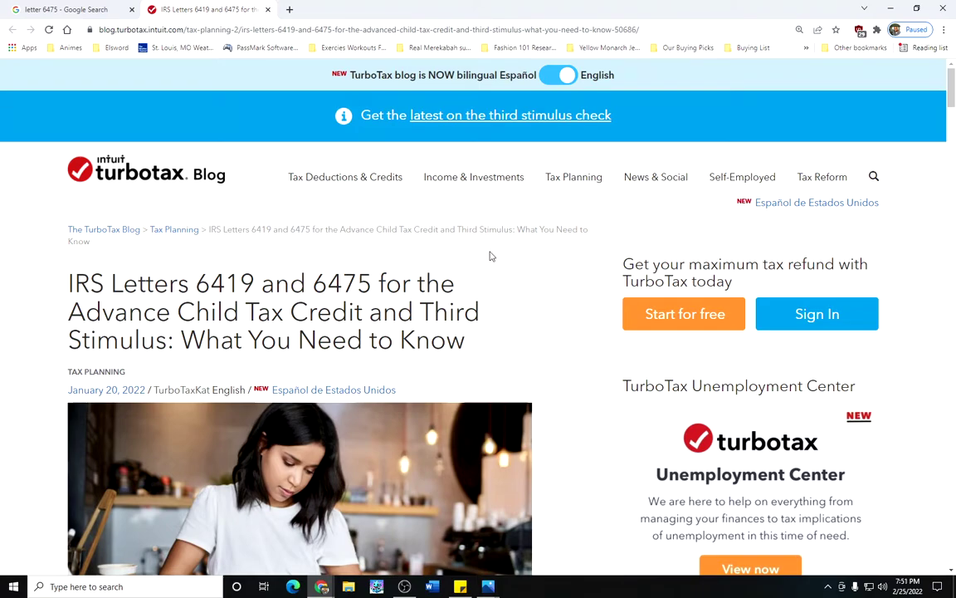
scroll(490, 256, "down", 20)
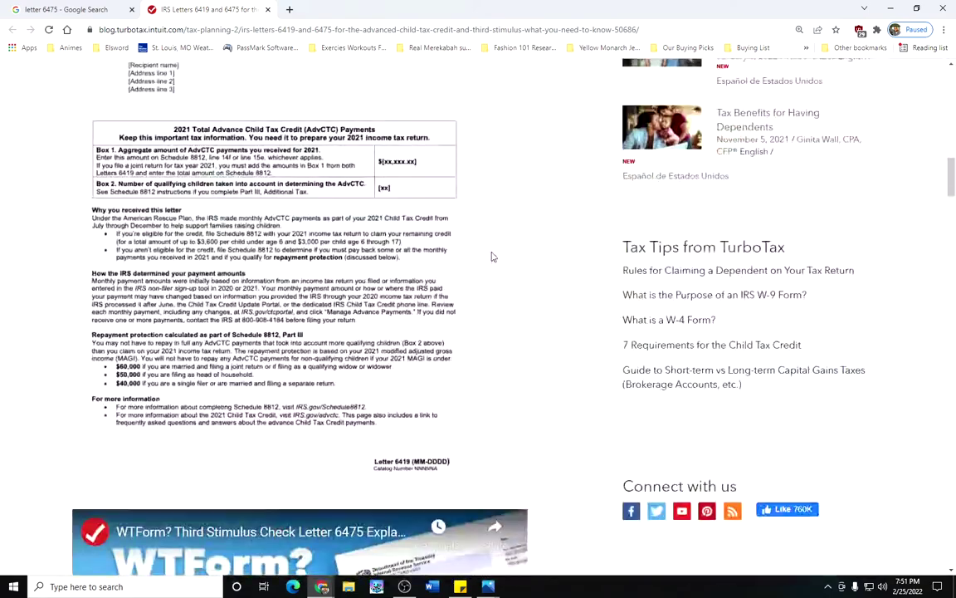
scroll(491, 257, "down", 10)
scroll(491, 257, "up", 3)
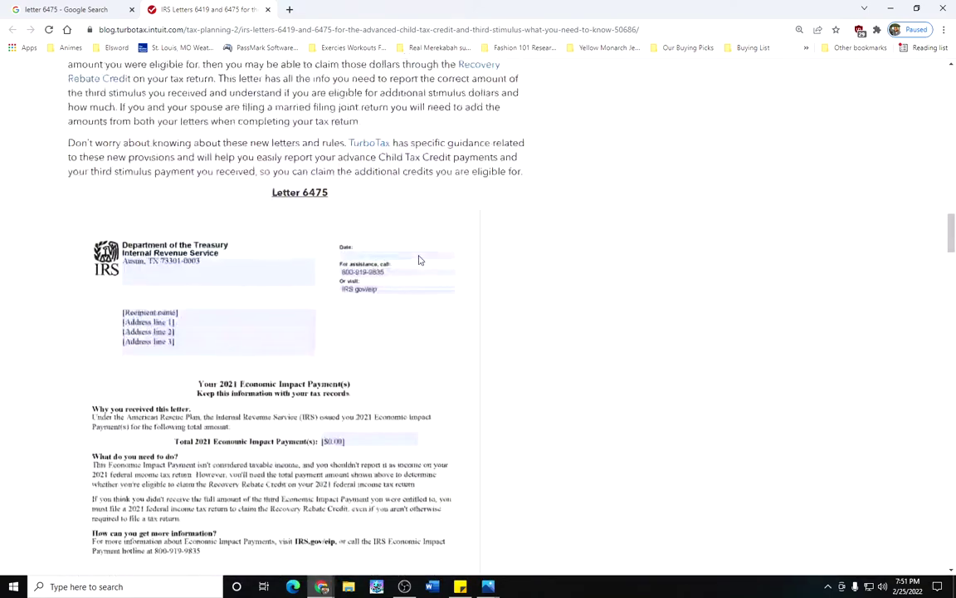
scroll(429, 386, "down", 3)
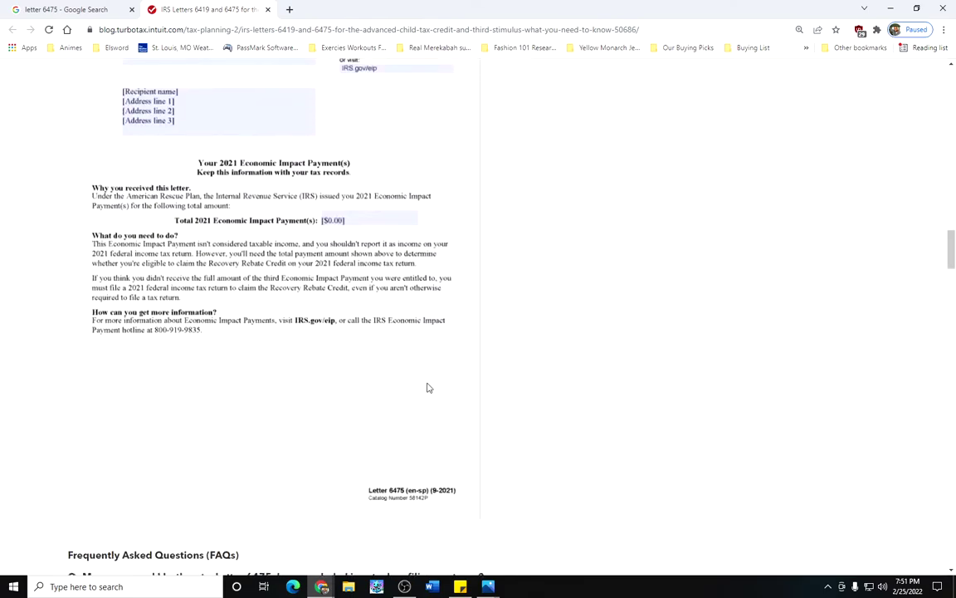
scroll(428, 387, "up", 1)
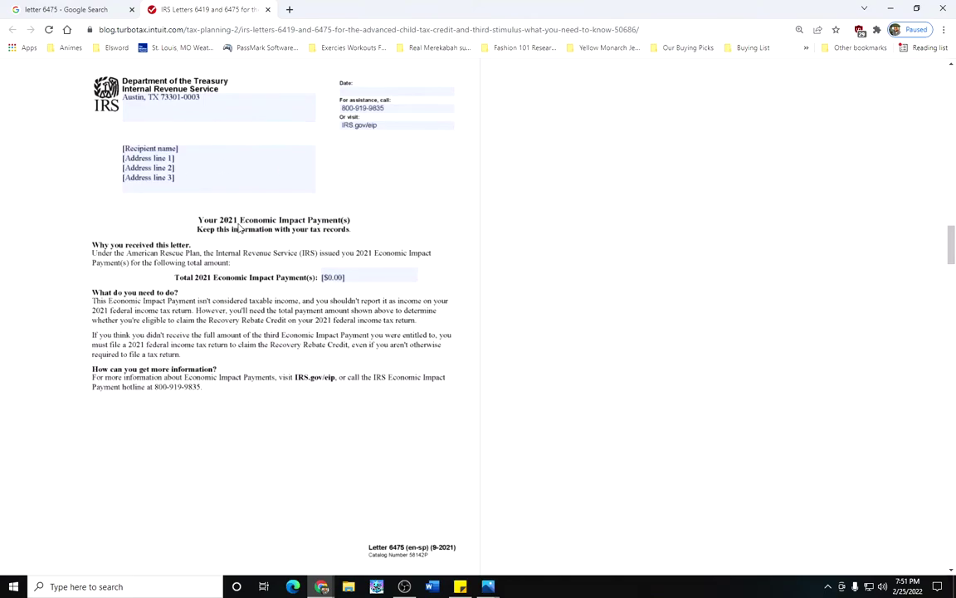
Step: Read the article's introduction and the Letter 6419 section, including the sample advance Child Tax Credit letter
scroll(427, 325, "up", 15)
scroll(440, 330, "up", 15)
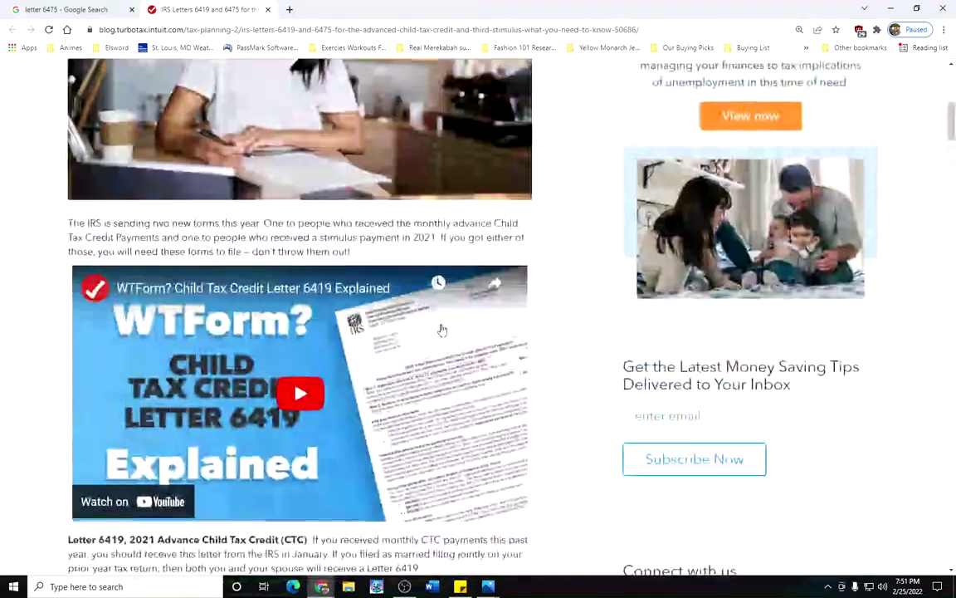
scroll(442, 330, "down", 1)
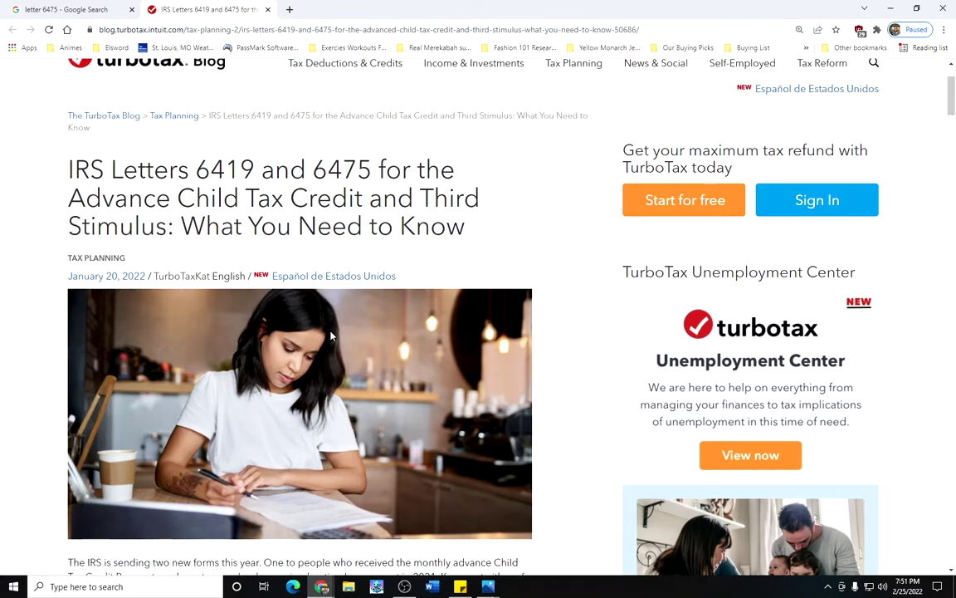
scroll(184, 283, "down", 1)
scroll(240, 290, "down", 3)
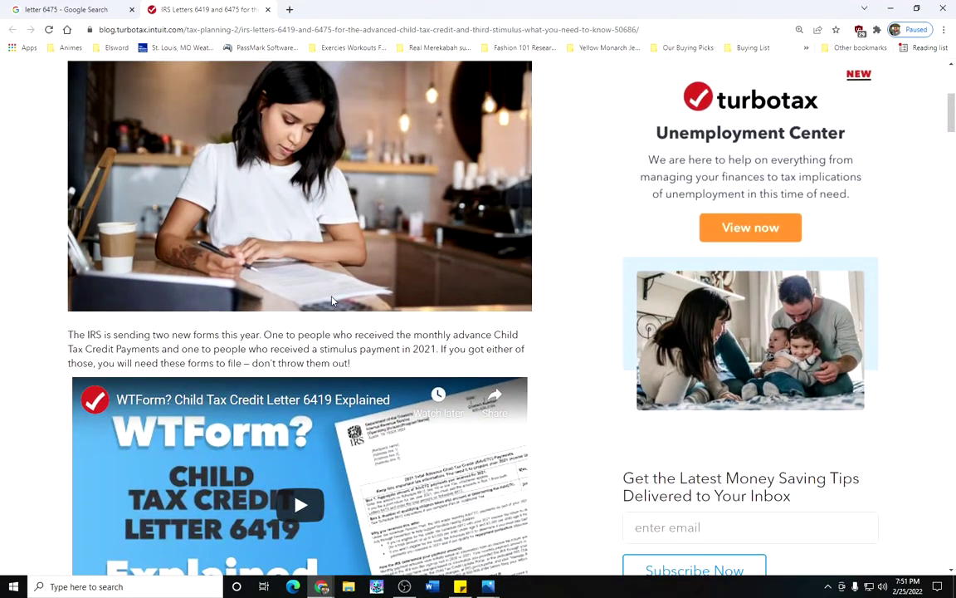
scroll(301, 289, "down", 2)
scroll(334, 318, "down", 6)
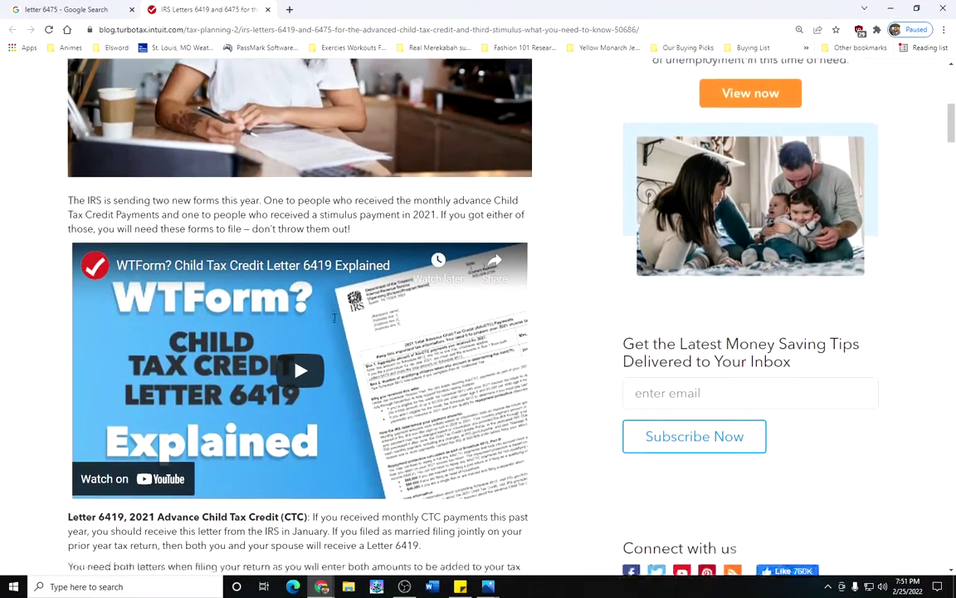
scroll(334, 318, "down", 4)
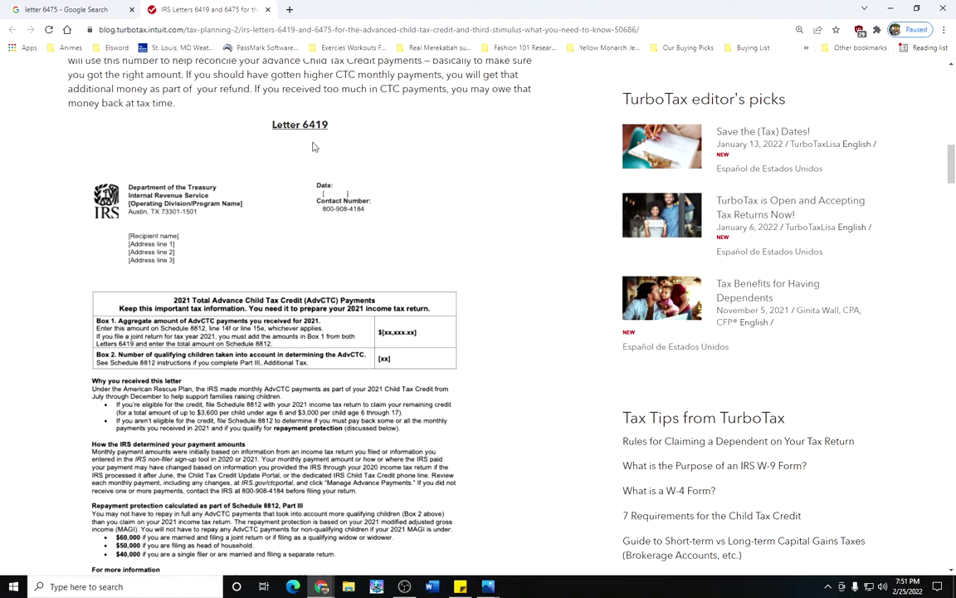
scroll(334, 282, "down", 2)
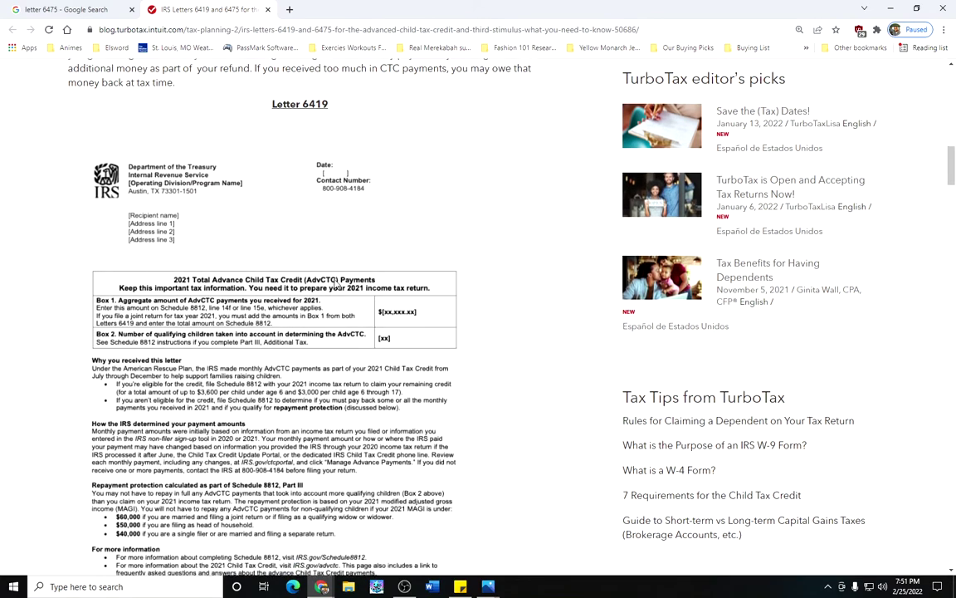
scroll(296, 255, "up", 2)
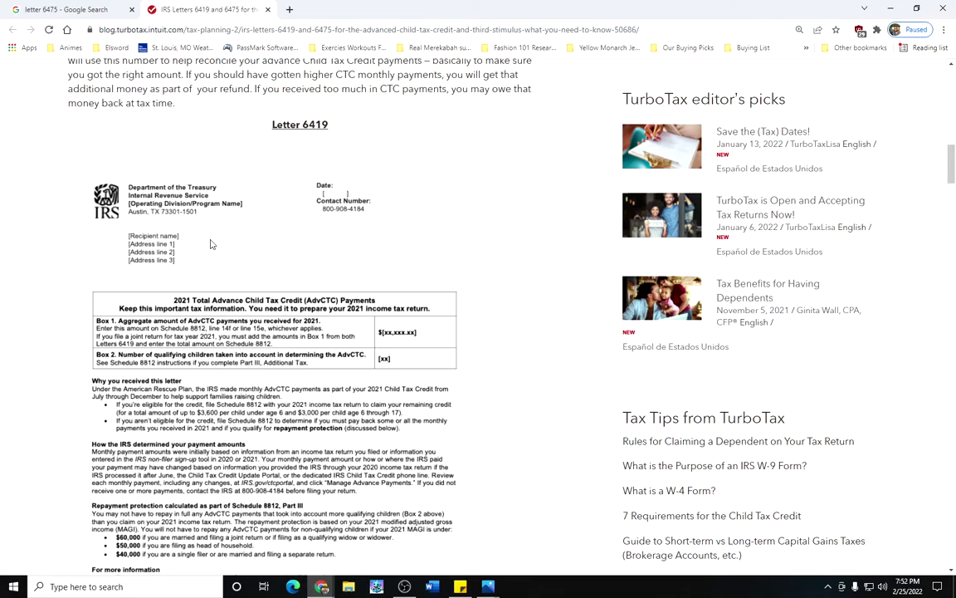
Step: Find the Letter 6475 section and read its explanation of the third Economic Impact Payment and the Recovery Rebate Credit
scroll(211, 243, "down", 5)
scroll(211, 243, "down", 7)
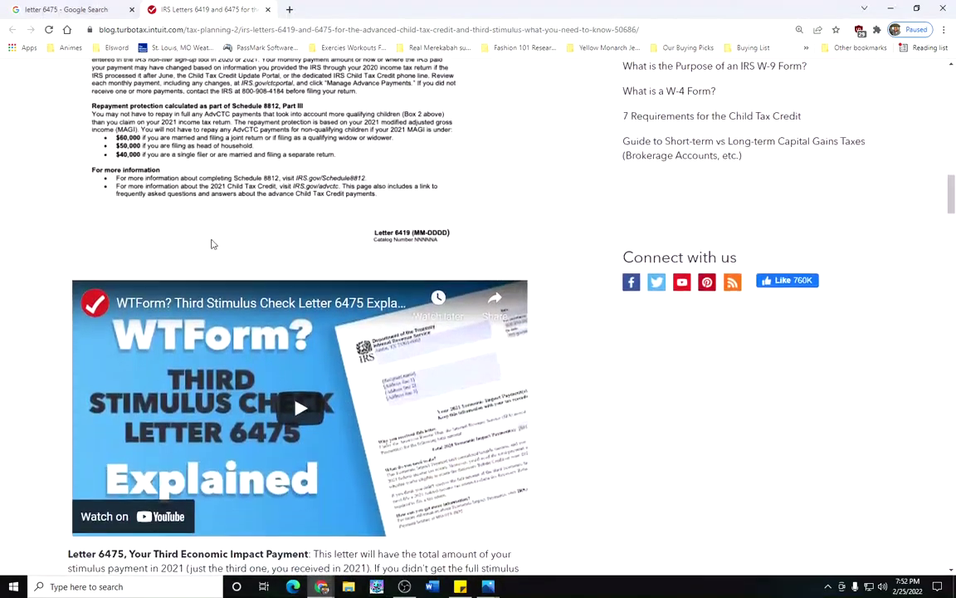
scroll(213, 246, "up", 2)
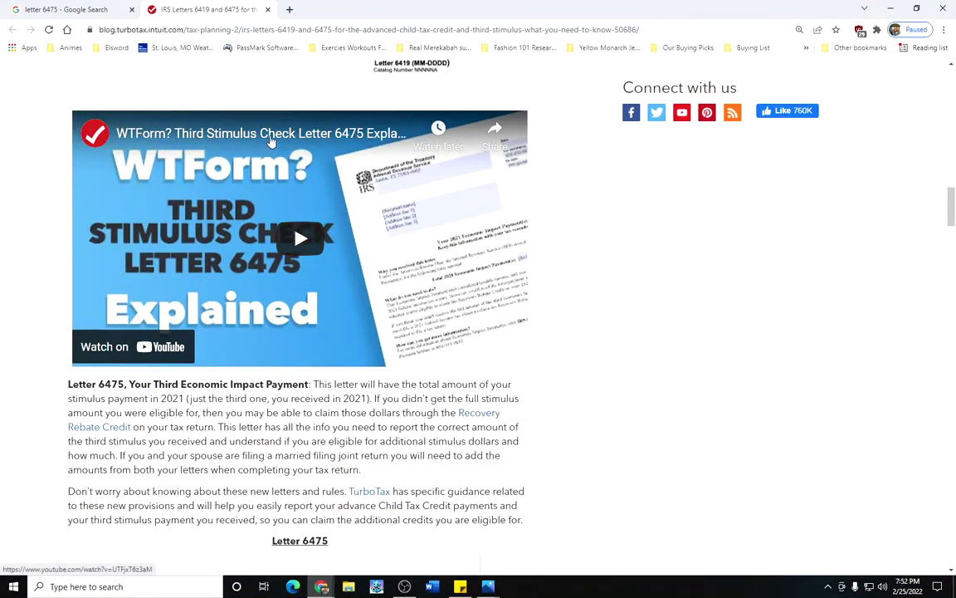
scroll(331, 216, "down", 1)
scroll(331, 217, "down", 3)
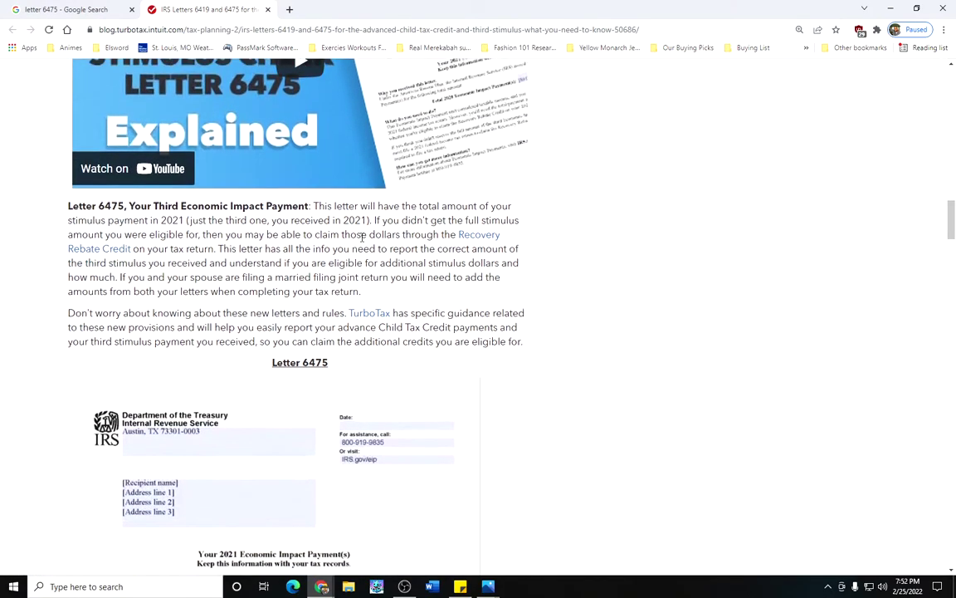
scroll(361, 237, "up", 4)
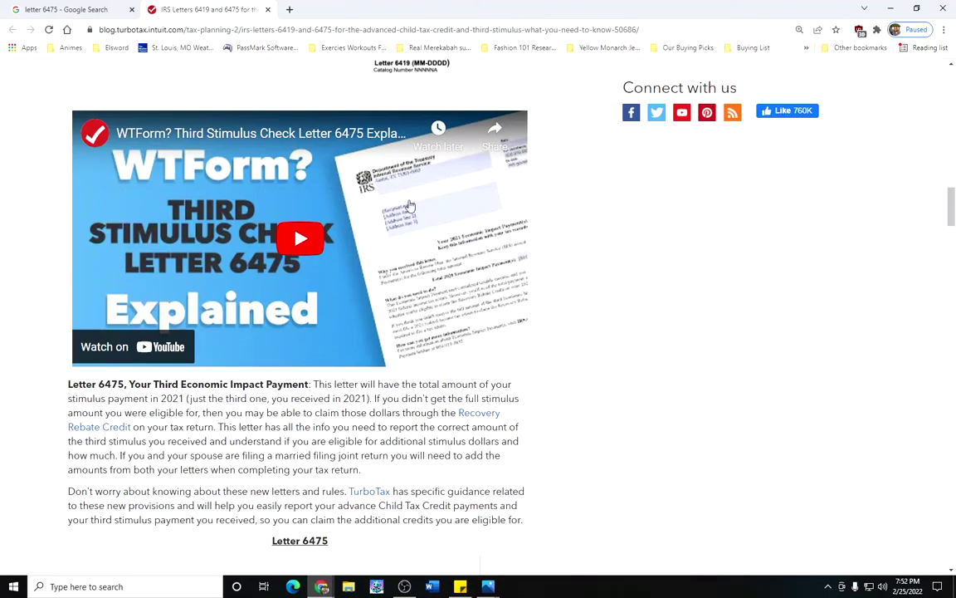
scroll(446, 272, "down", 1)
scroll(447, 273, "down", 2)
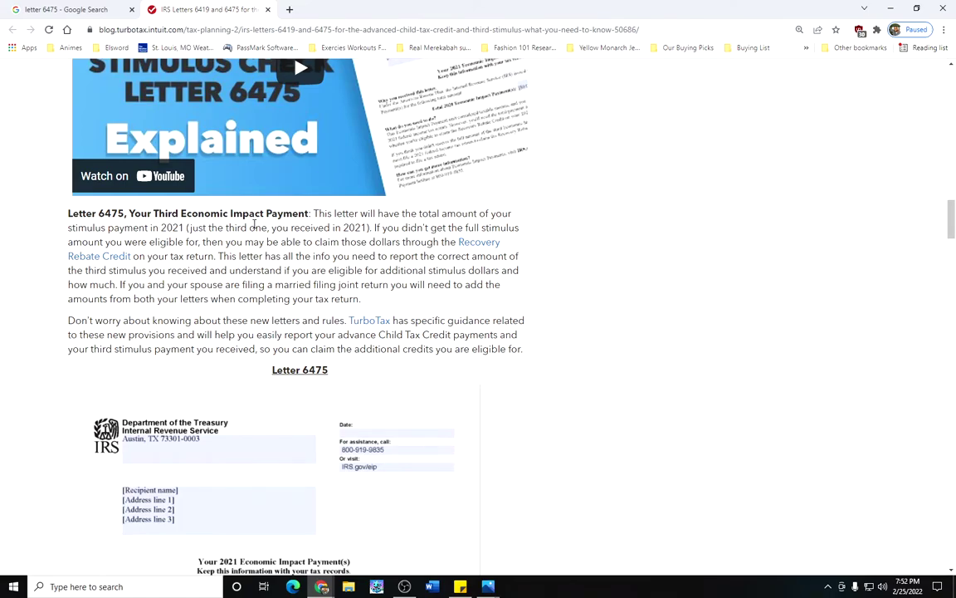
Step: Examine the sample Letter 6475, including its total 2021 Economic Impact Payment line and the instructions under it
scroll(395, 255, "down", 2)
scroll(395, 256, "down", 2)
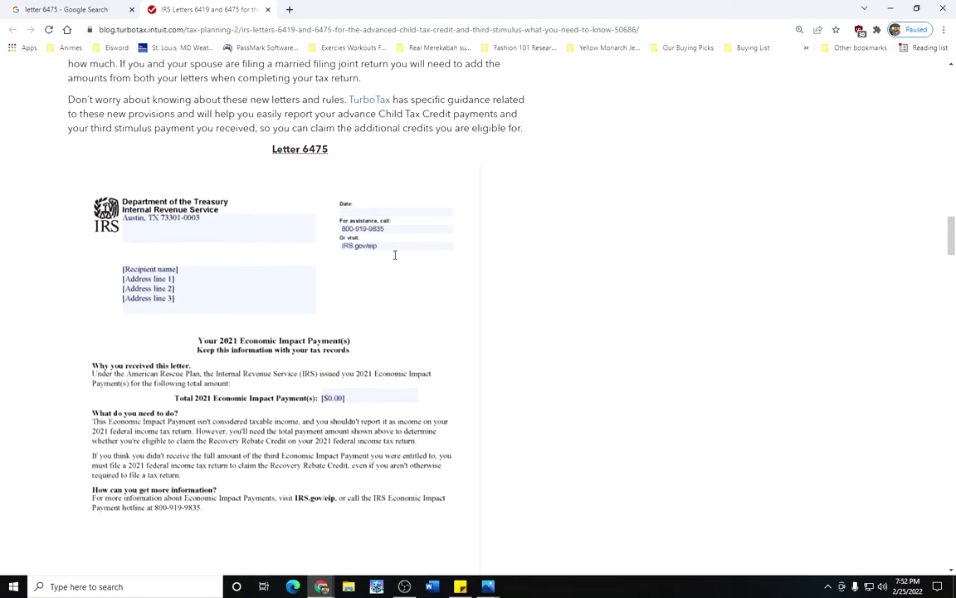
scroll(392, 258, "down", 1)
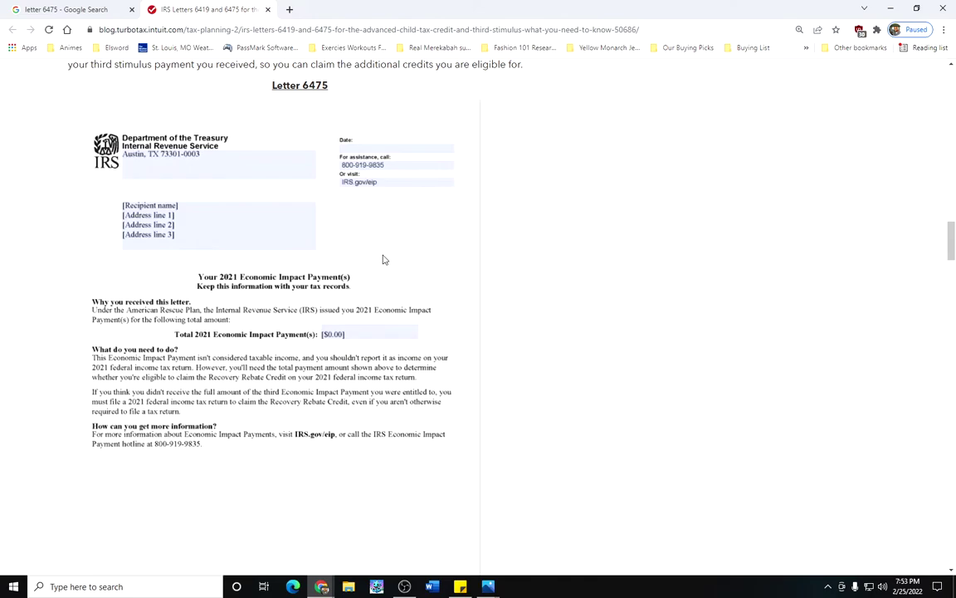
scroll(383, 260, "down", 2)
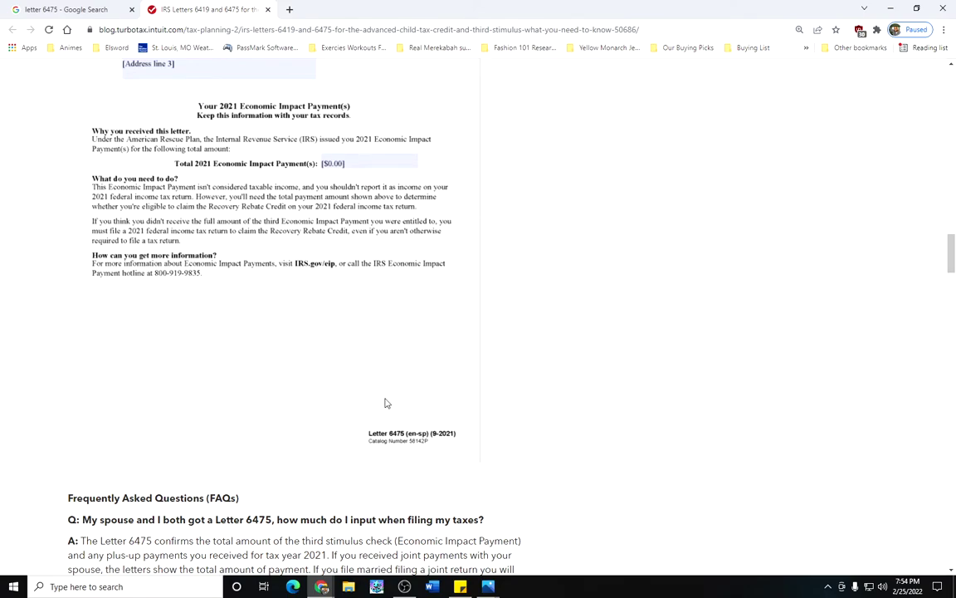
scroll(385, 403, "up", 2)
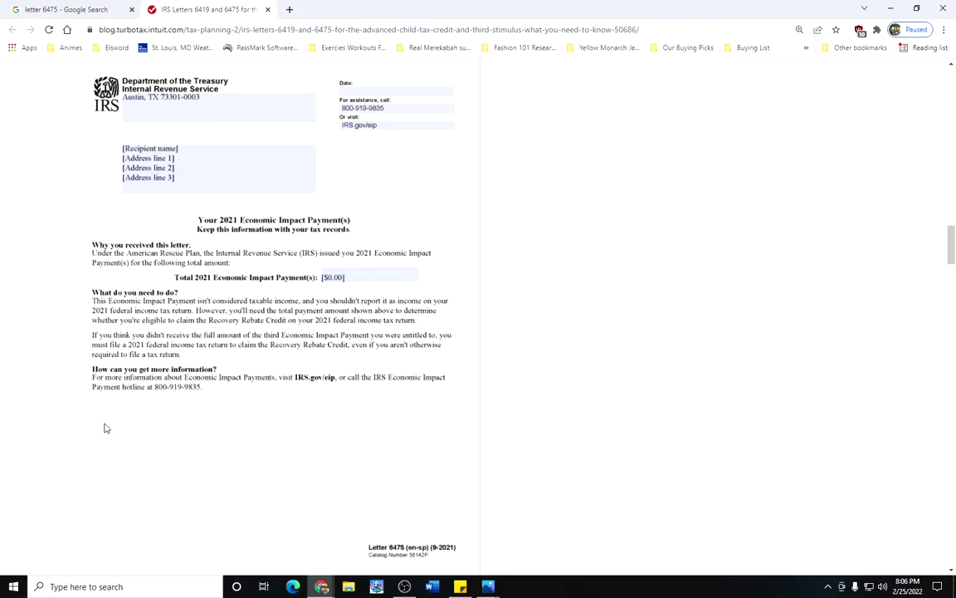
Step: Switch to Photos and show Stimulus Payment.png to examine TurboTax's question about the Letter 6475 amount
mouse_move(405, 581)
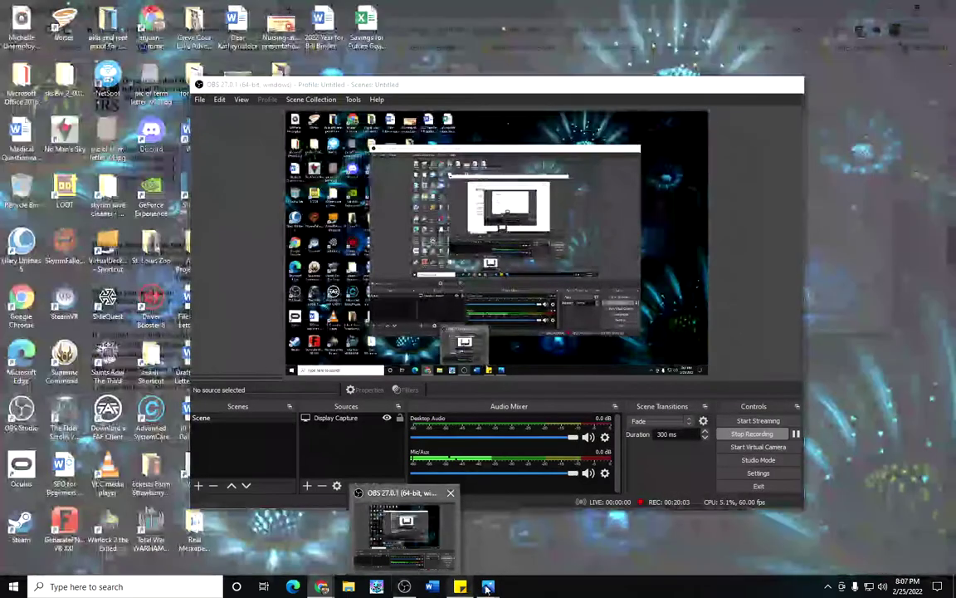
mouse_move(488, 586)
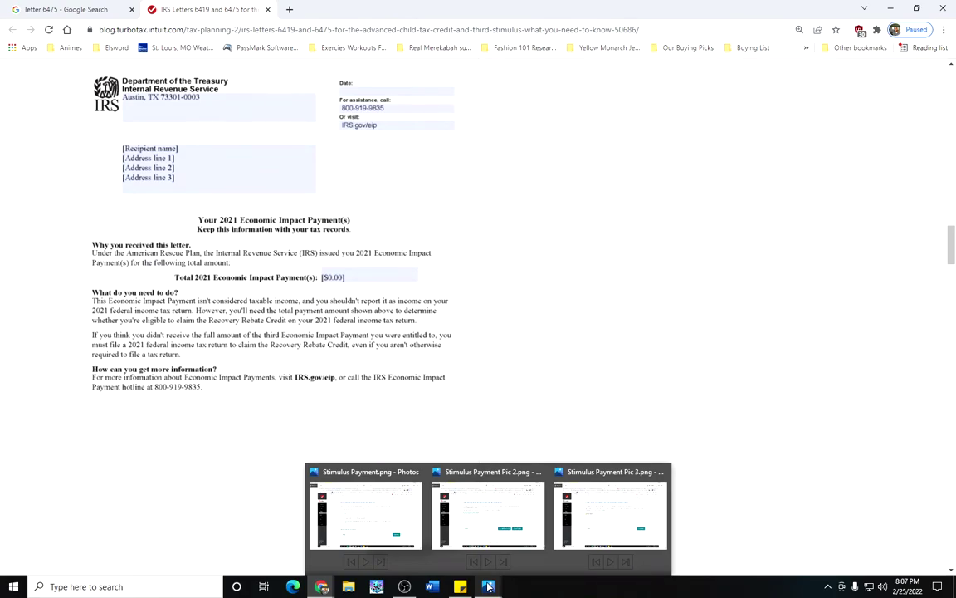
mouse_move(490, 532)
mouse_move(604, 521)
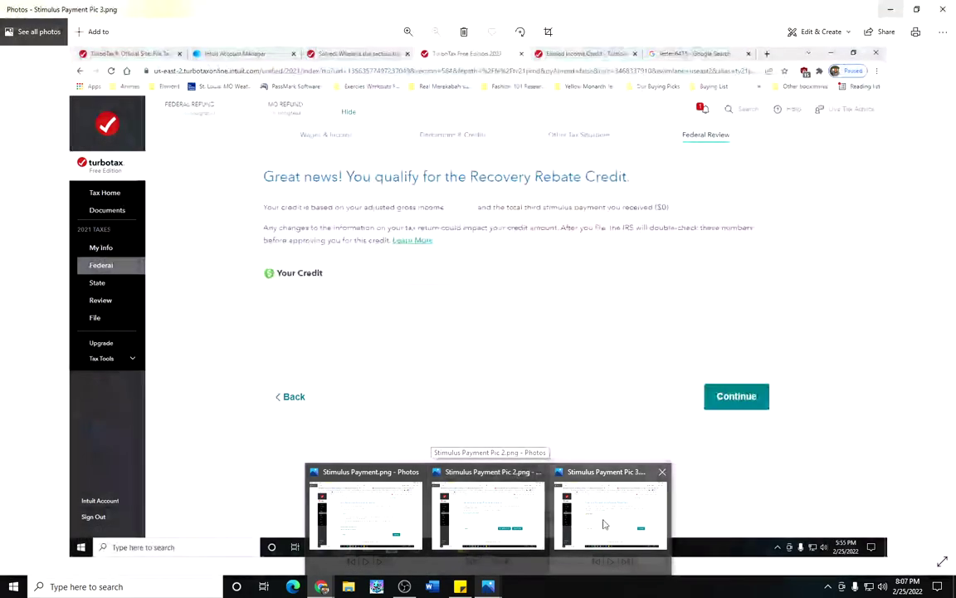
left_click(367, 515)
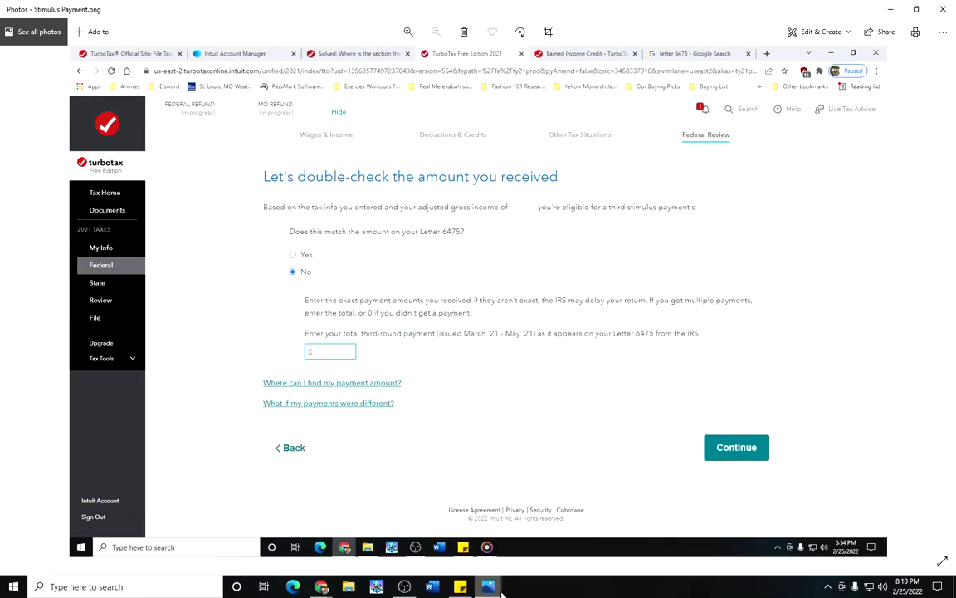
Step: Switch back to Chrome to view the sample Letter 6475 in the article
mouse_move(501, 589)
mouse_move(319, 586)
left_click(278, 542)
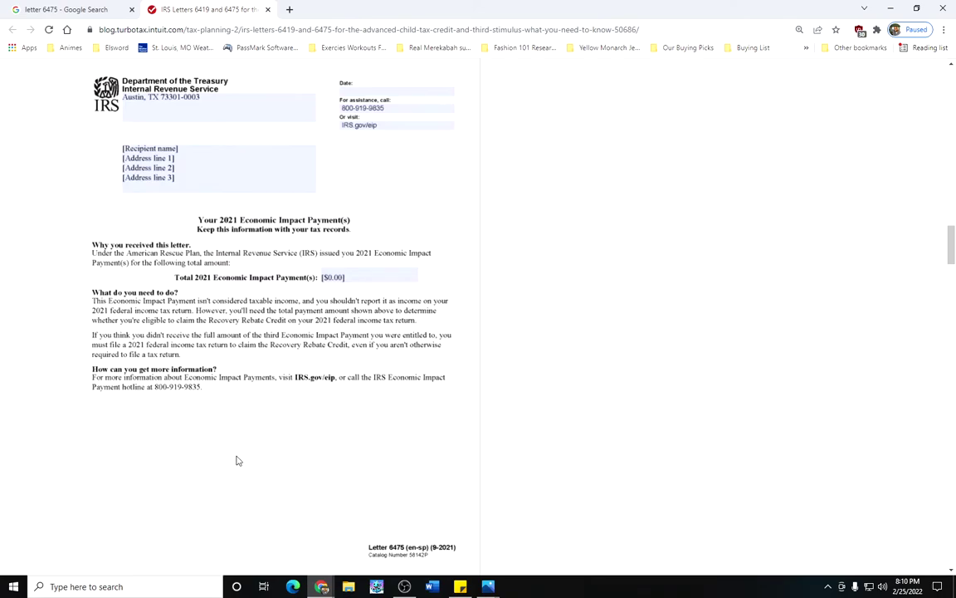
Step: Check Stimulus Payment.png in Photos again, and return to the sample letter's total payment line in Chrome
mouse_move(418, 587)
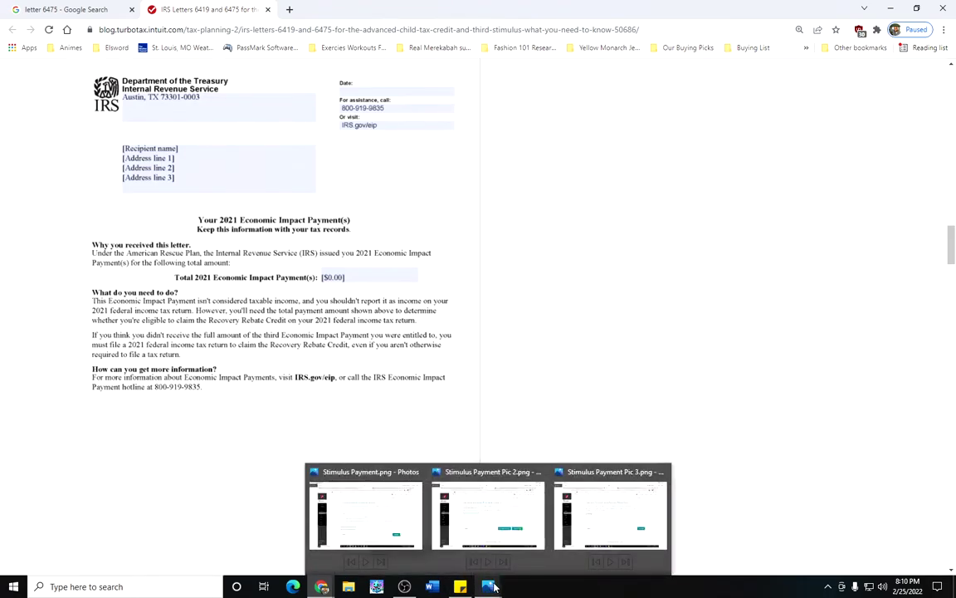
left_click(332, 467)
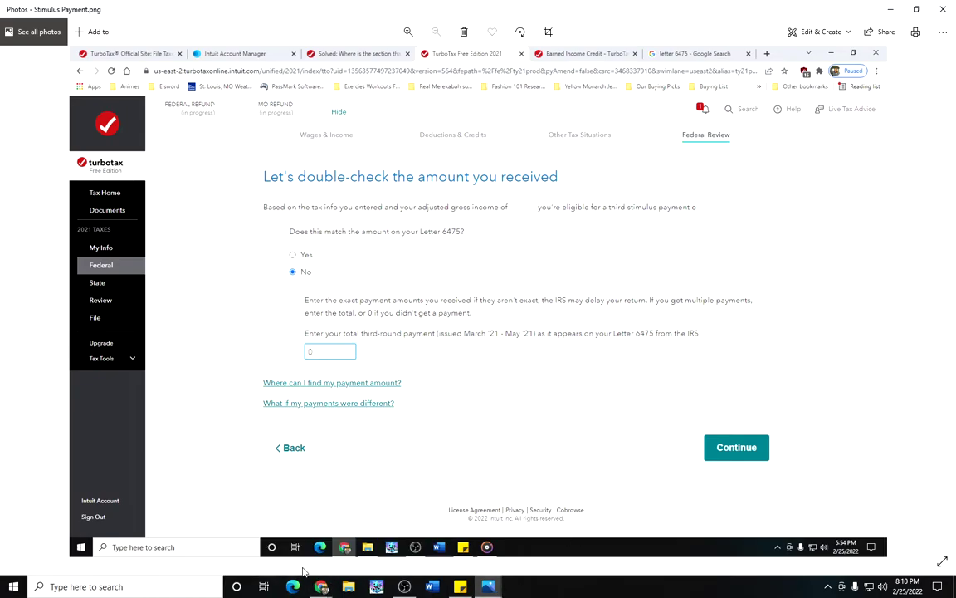
mouse_move(319, 585)
left_click(284, 551)
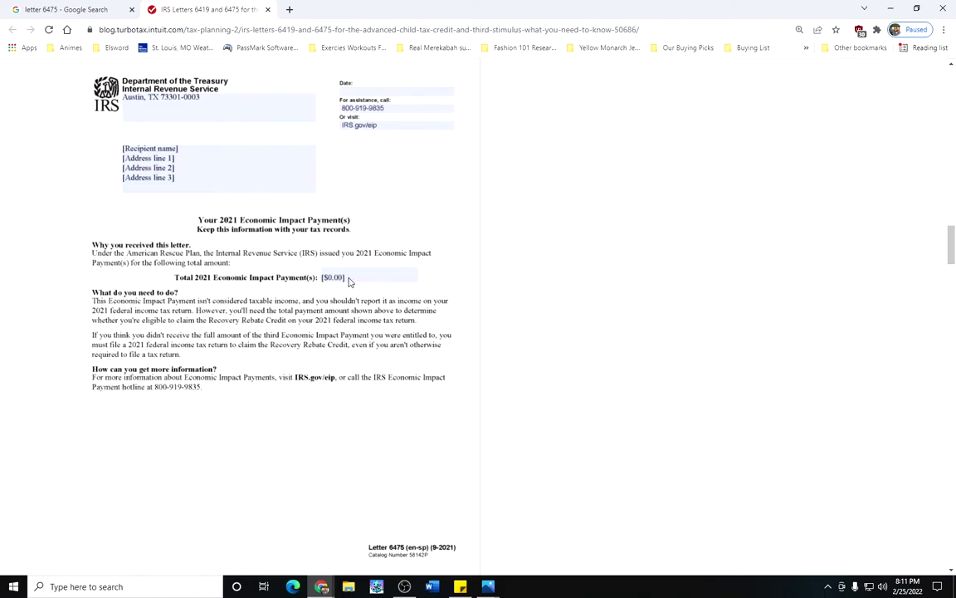
Step: Compare the third-round payment field in Stimulus Payment.png in Photos with the sample Letter 6475 in Chrome
mouse_move(321, 586)
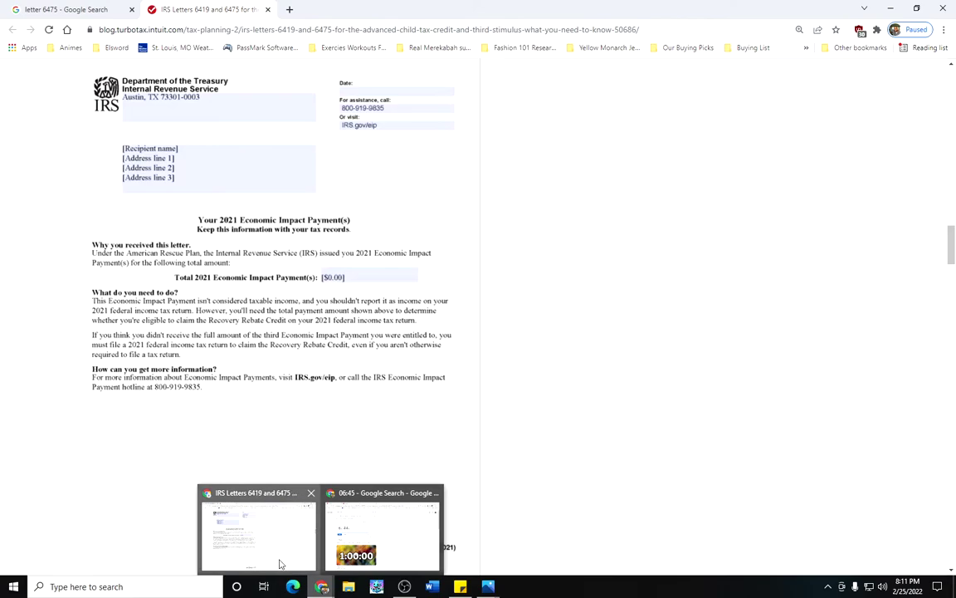
mouse_move(490, 586)
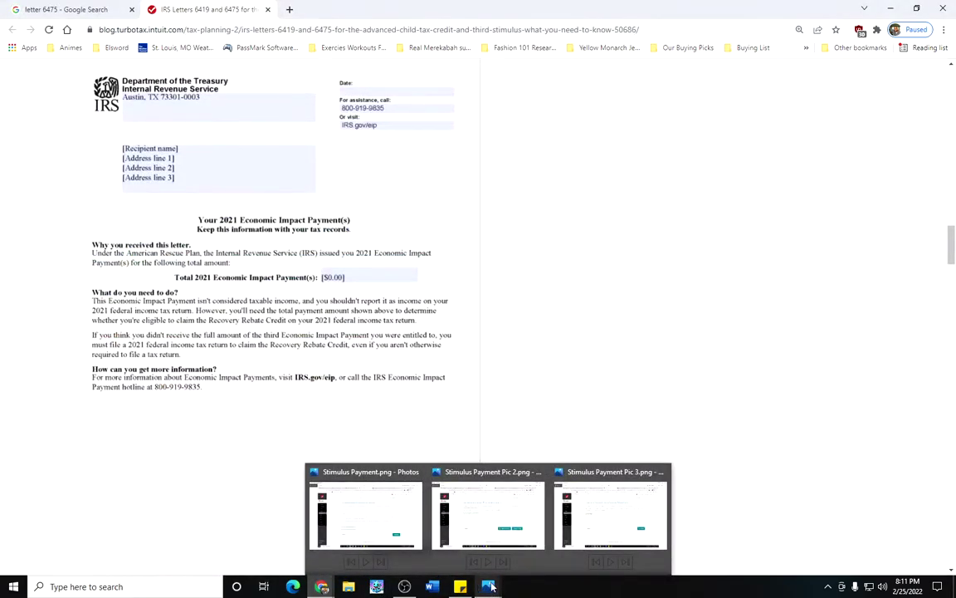
left_click(367, 516)
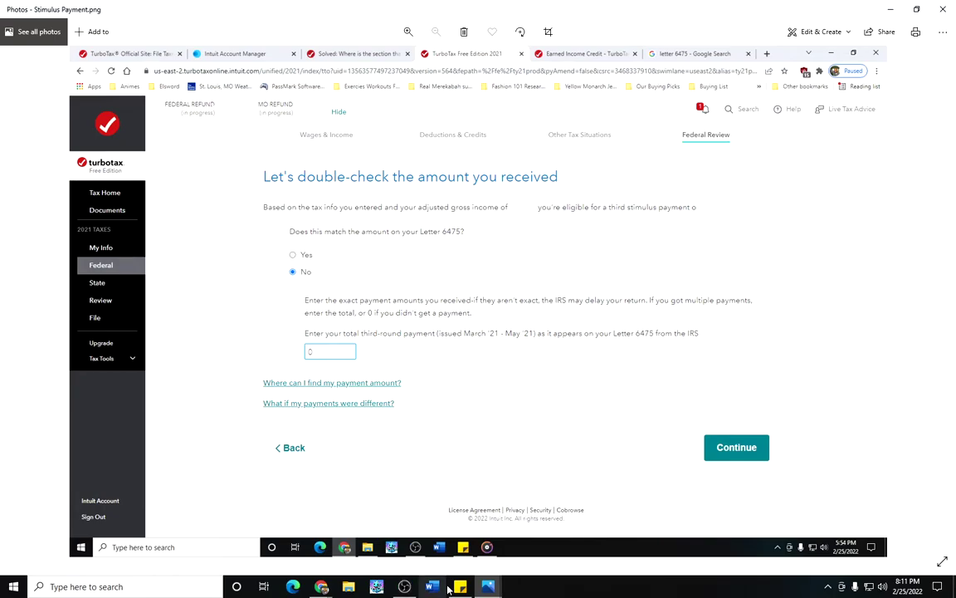
mouse_move(321, 586)
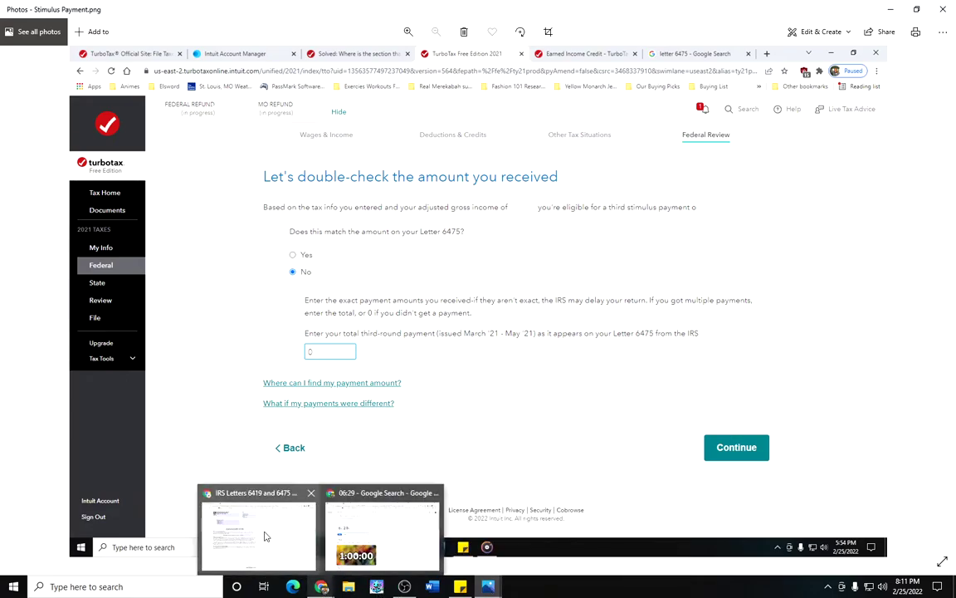
left_click(266, 536)
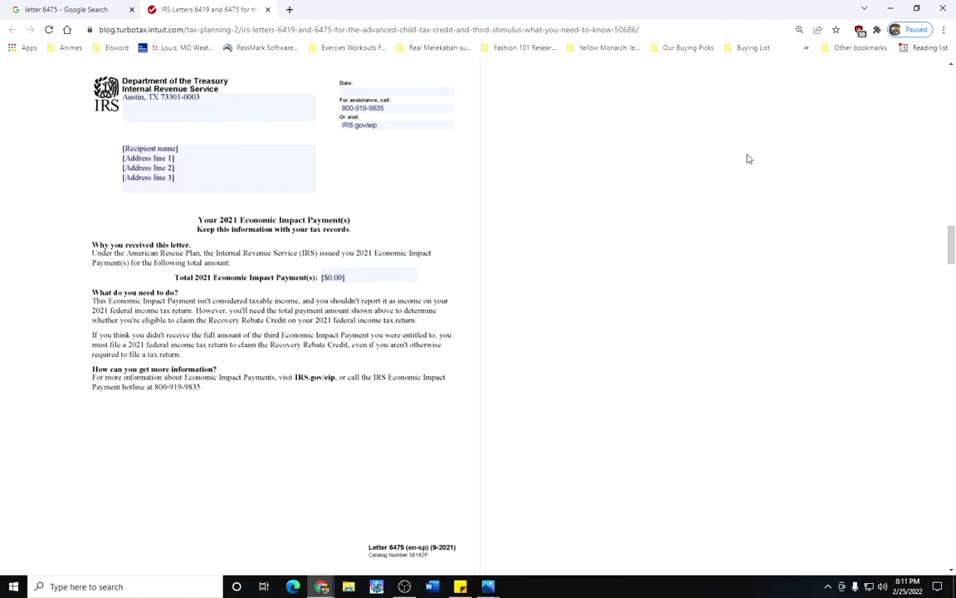
Step: Show Stimulus Payment.png in Photos, and return to the total payment line of the sample Letter 6475 in Chrome
mouse_move(485, 590)
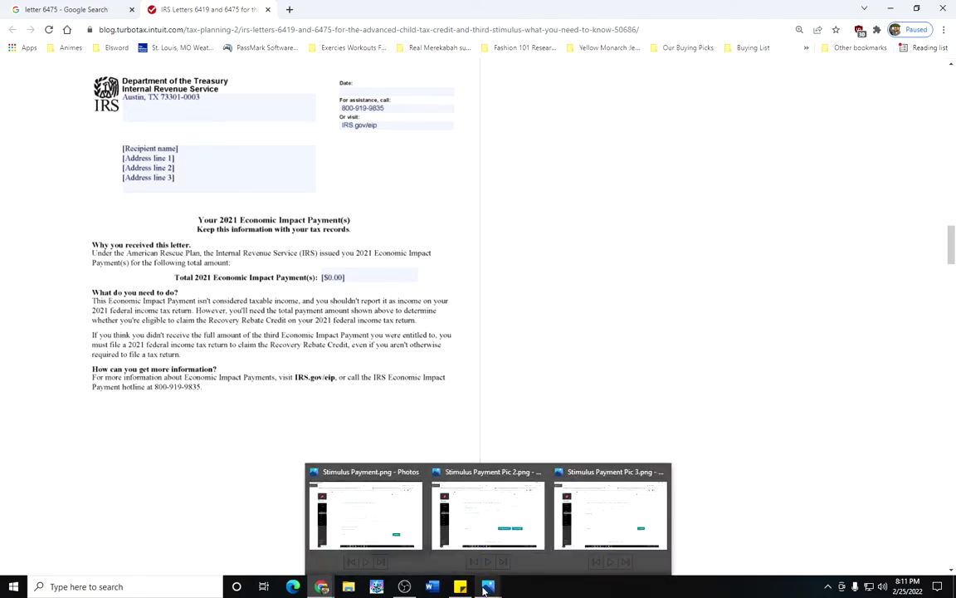
left_click(386, 516)
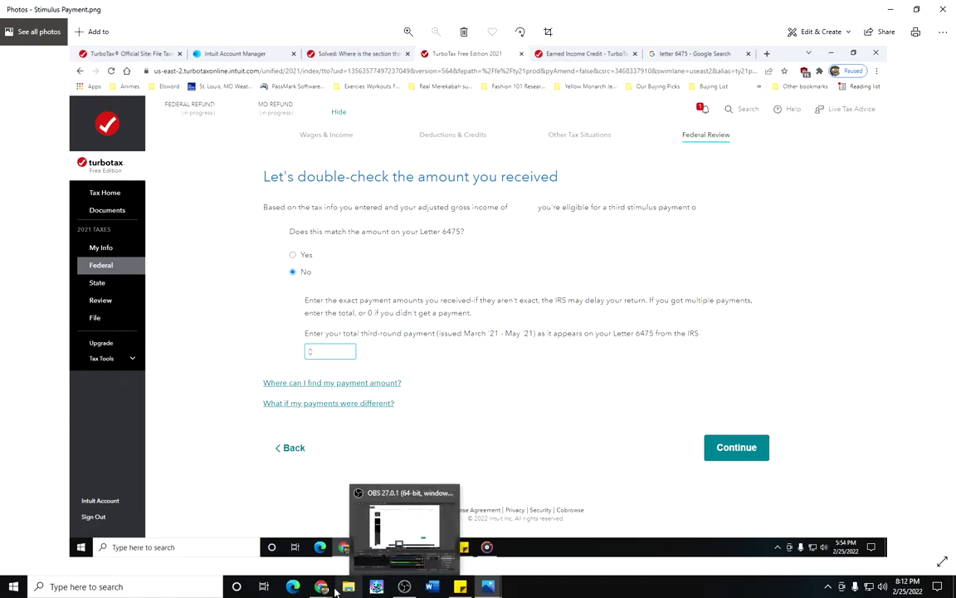
mouse_move(324, 589)
left_click(268, 541)
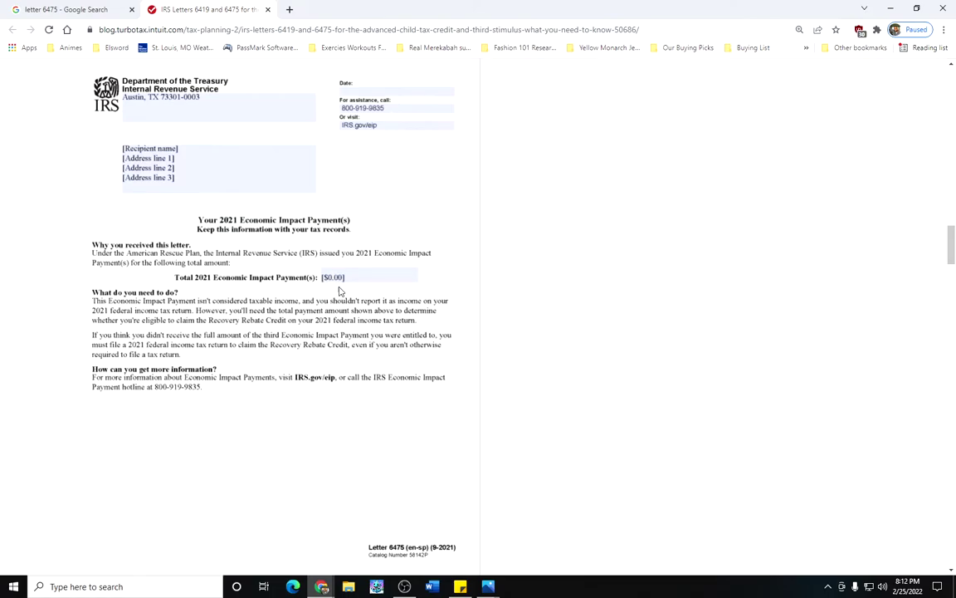
Step: Review TurboTax's payment amount question in Stimulus Payment.png in Photos against the sample letter's Recovery Rebate Credit paragraph in Chrome
mouse_move(317, 590)
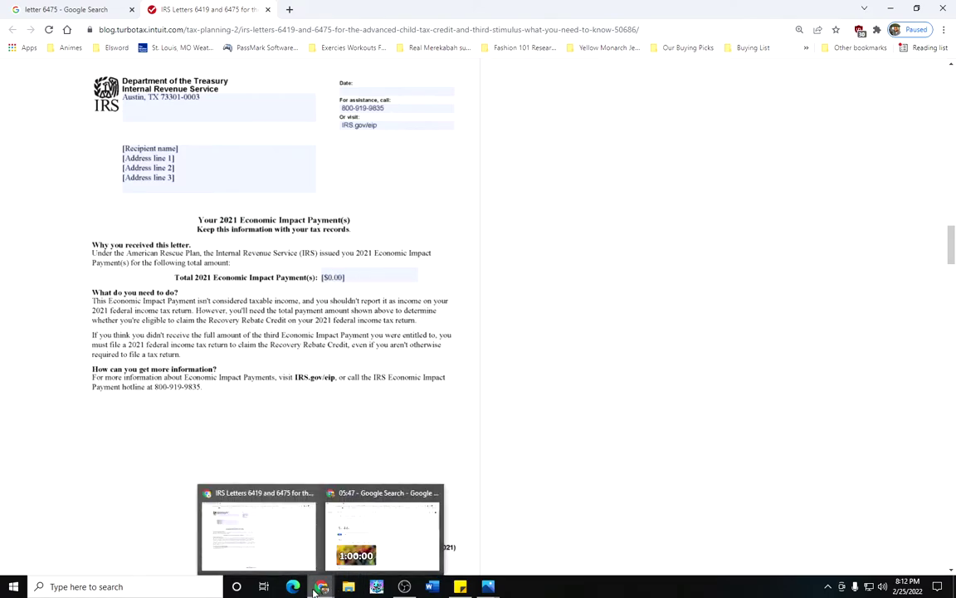
mouse_move(488, 586)
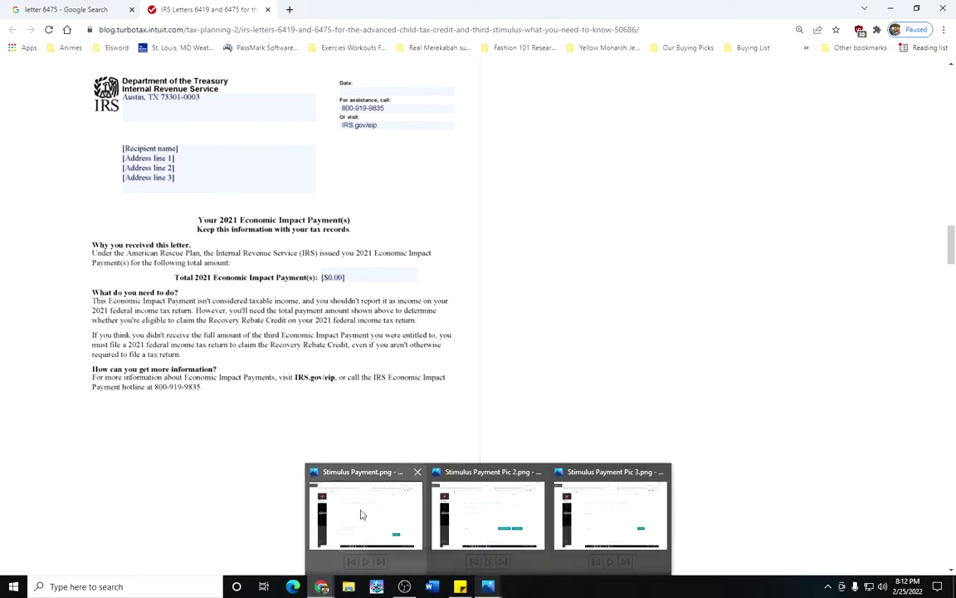
left_click(361, 515)
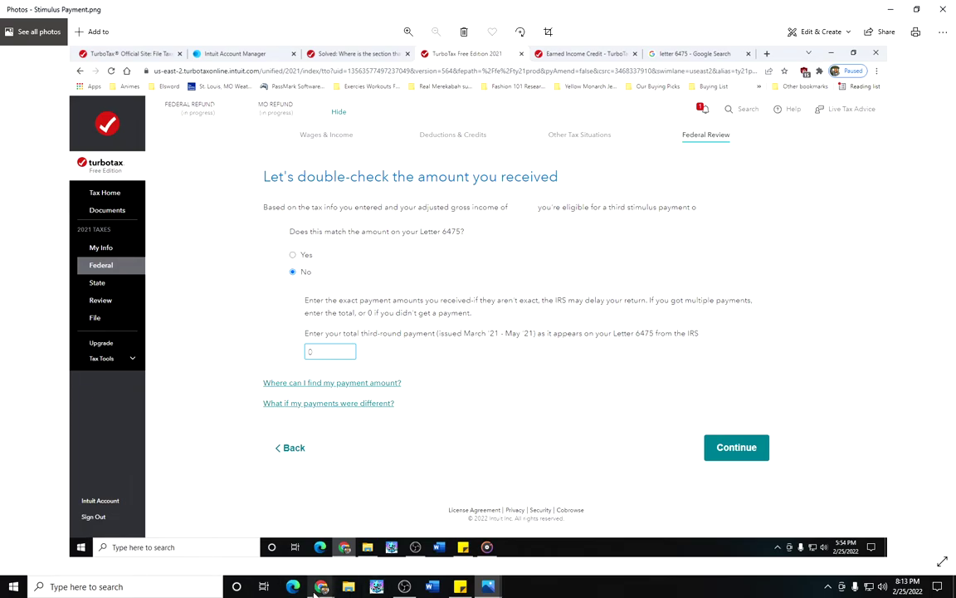
mouse_move(344, 547)
left_click(259, 544)
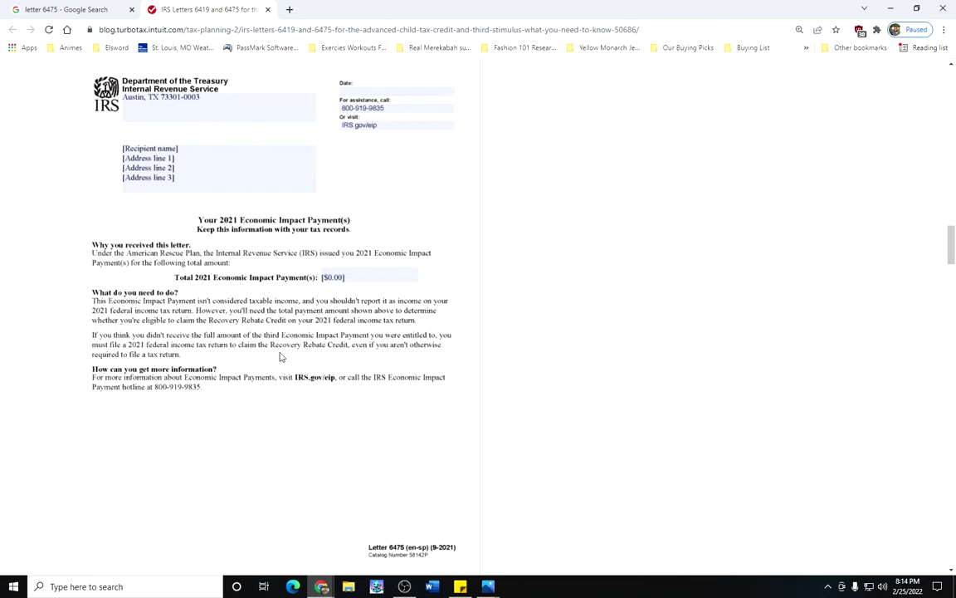
Step: Examine the instructions for entering exact payment amounts in Stimulus Payment.png in Photos, and switch back to the article in Chrome
mouse_move(316, 590)
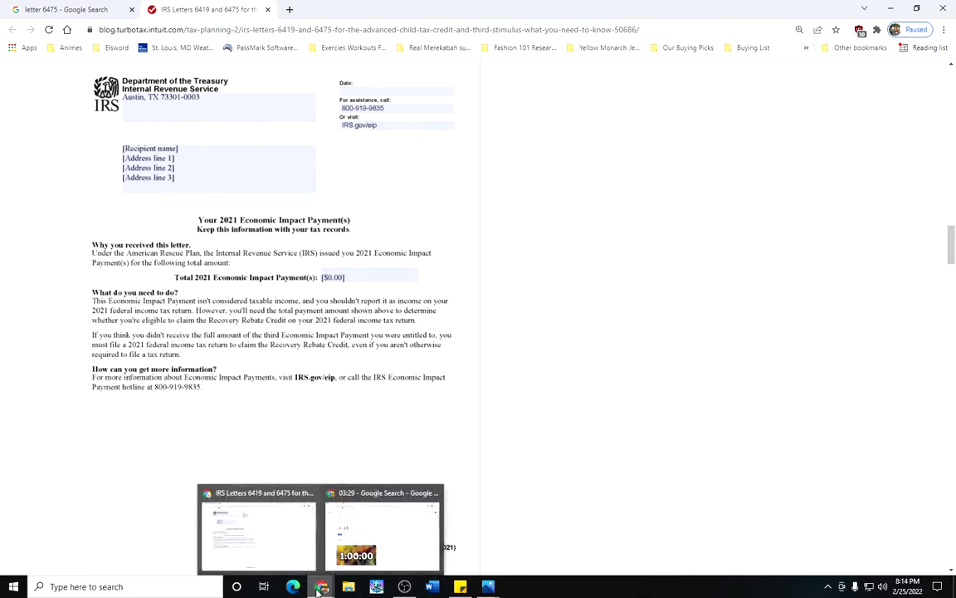
mouse_move(489, 586)
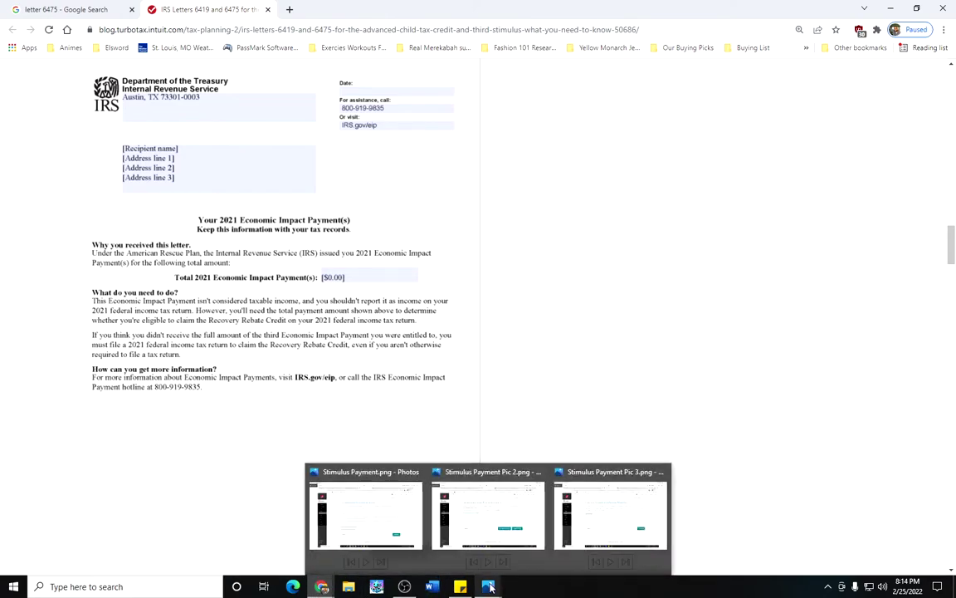
left_click(349, 530)
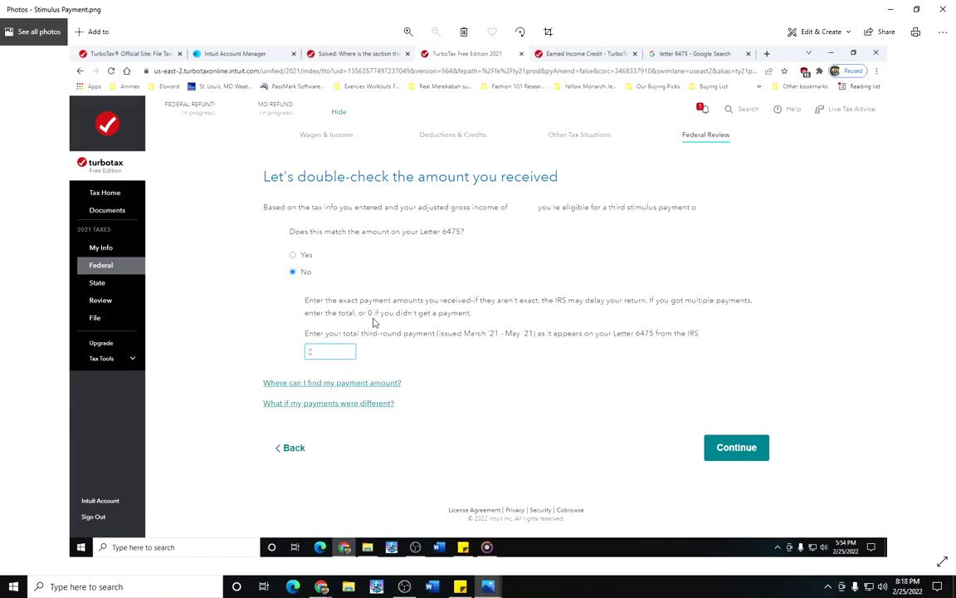
mouse_move(10, 267)
mouse_move(322, 586)
left_click(263, 535)
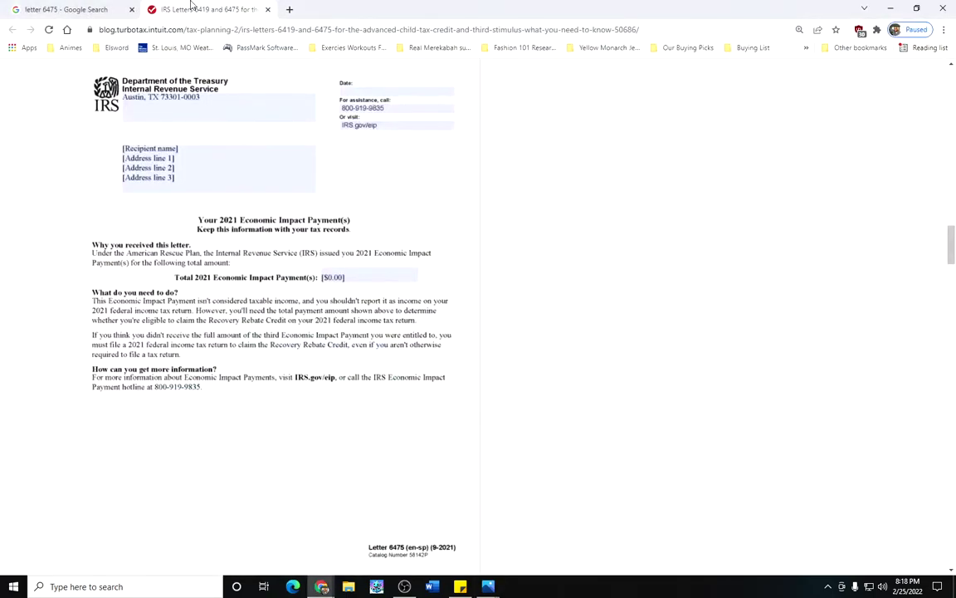
Step: Close the separate Google Search timer window in Chrome and keep the IRS Letters article window in front
mouse_move(321, 587)
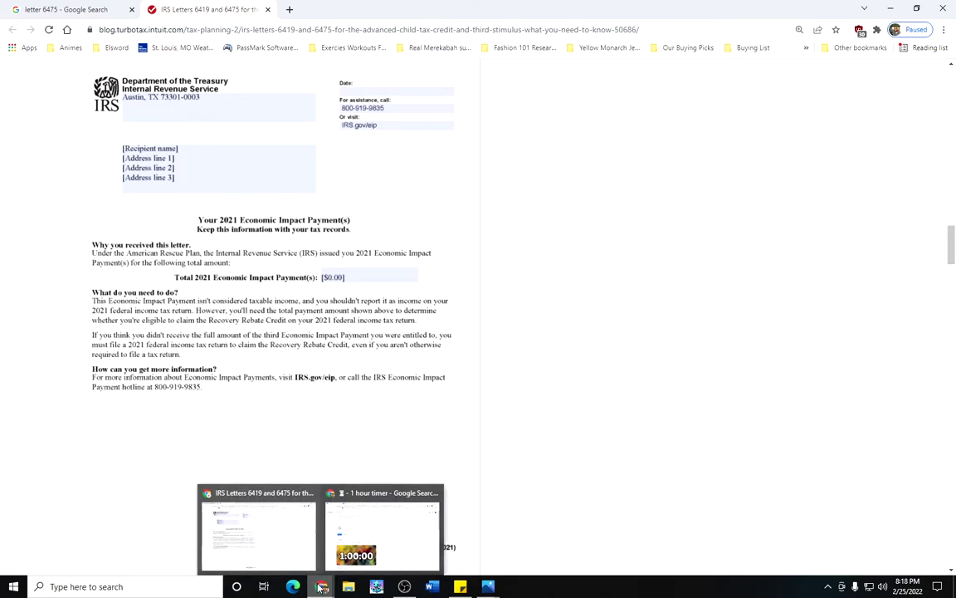
left_click(436, 493)
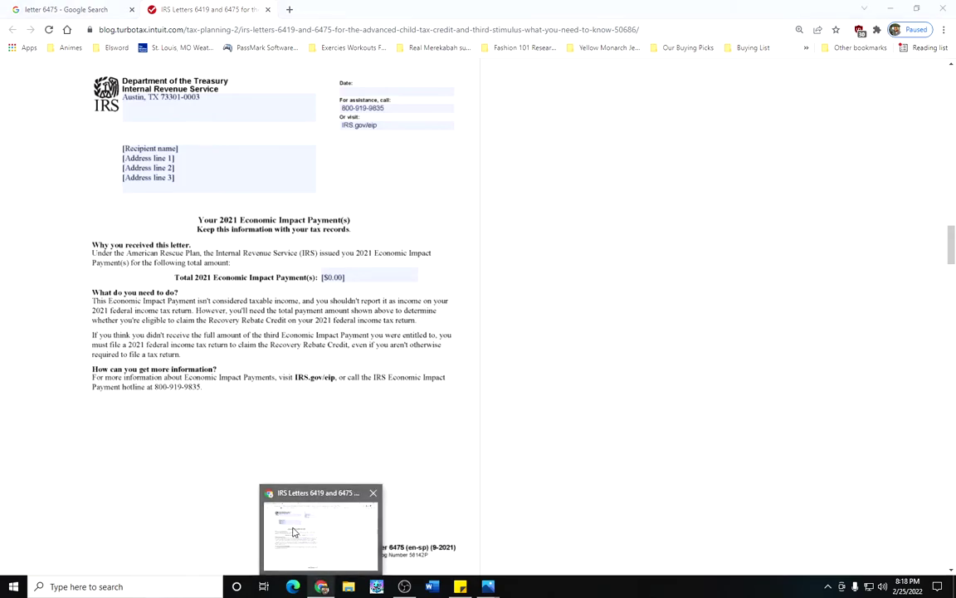
left_click(326, 525)
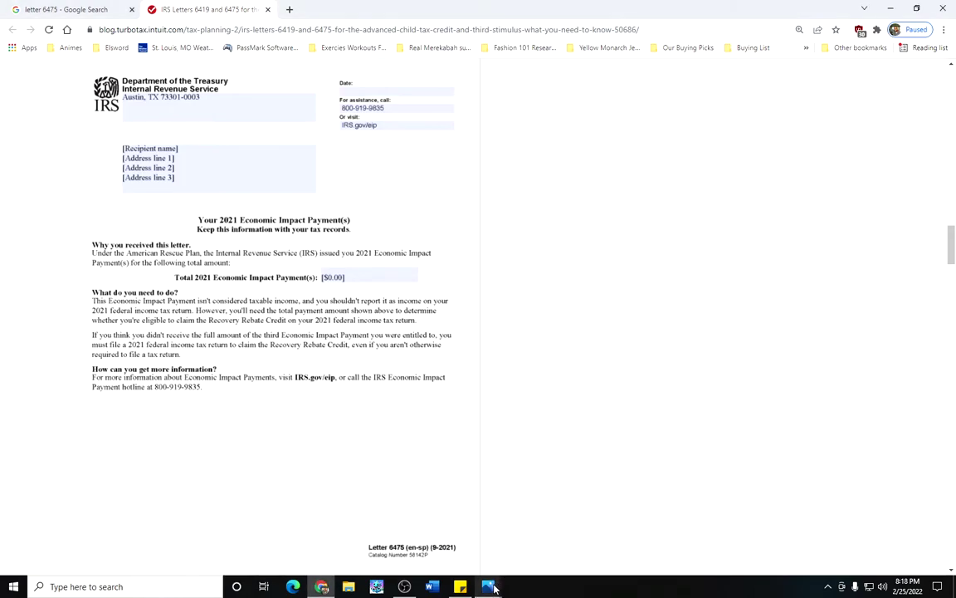
Step: Check Stimulus Payment.png in Photos, and return to the sample letter's "What do you need to do?" section in Chrome
mouse_move(492, 587)
left_click(370, 523)
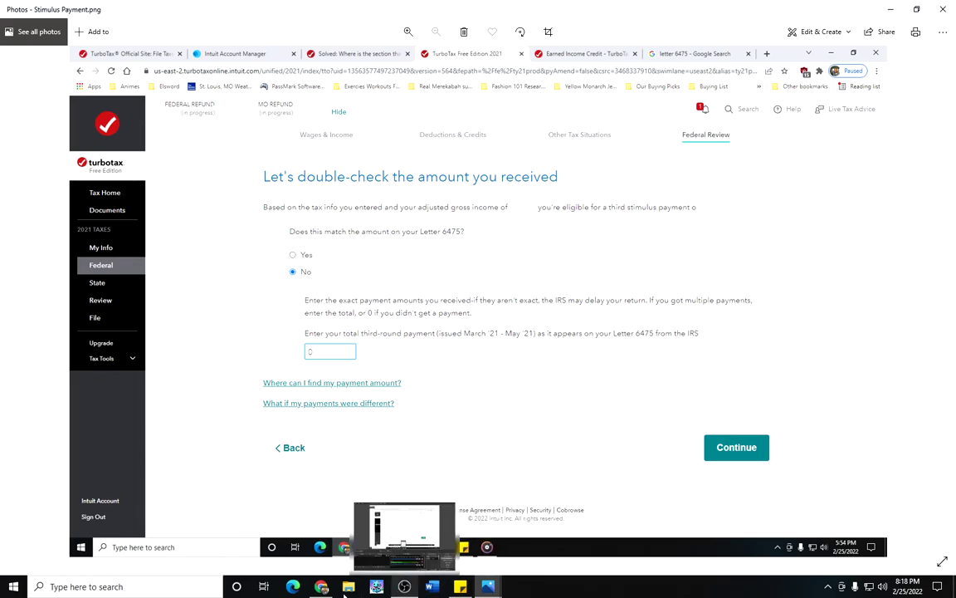
mouse_move(318, 590)
left_click(274, 498)
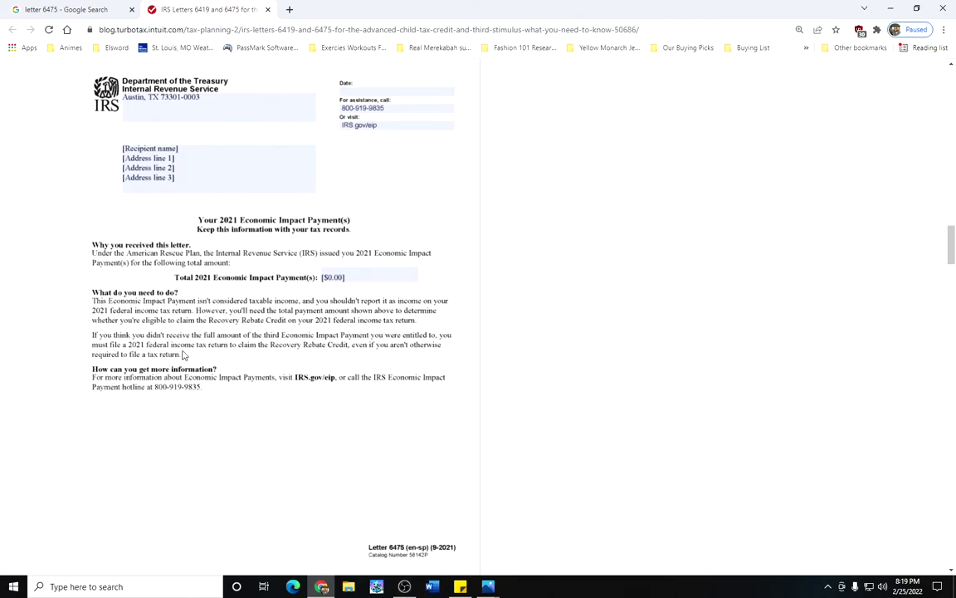
Step: View Stimulus Payment.png in Photos, followed by Stimulus Payment Pic 2.png to examine TurboTax's $0 stimulus confirmation page
mouse_move(488, 584)
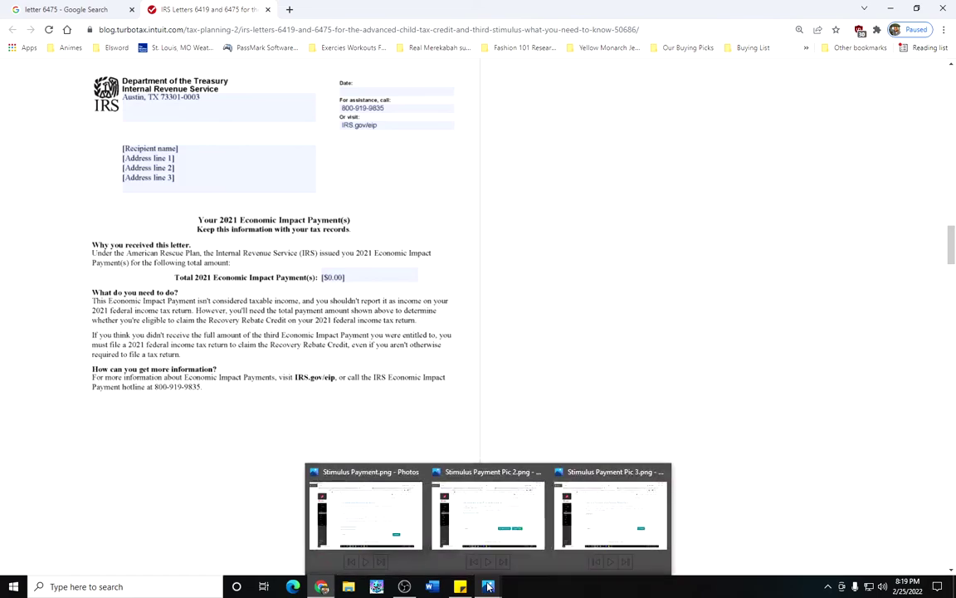
left_click(399, 537)
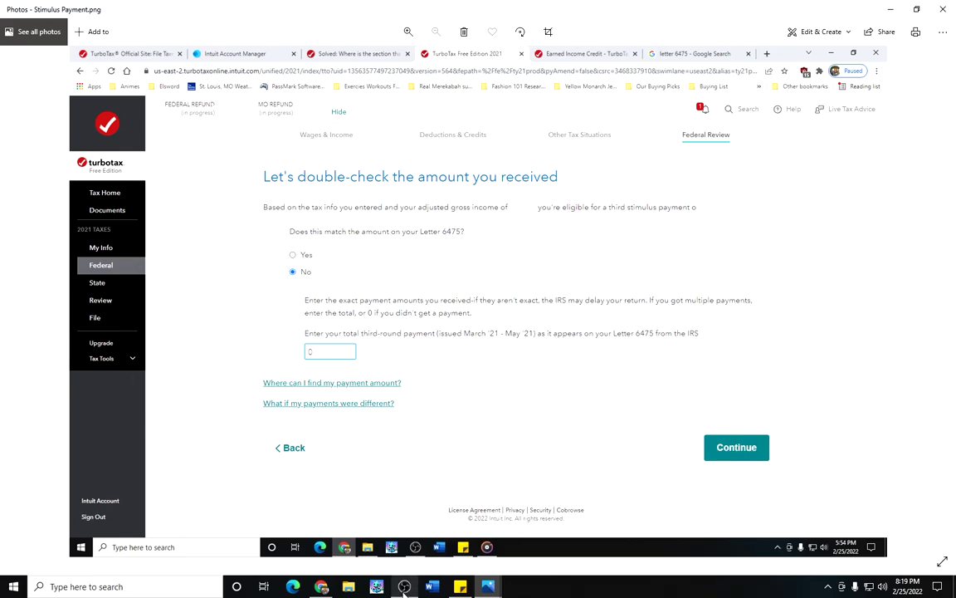
mouse_move(486, 588)
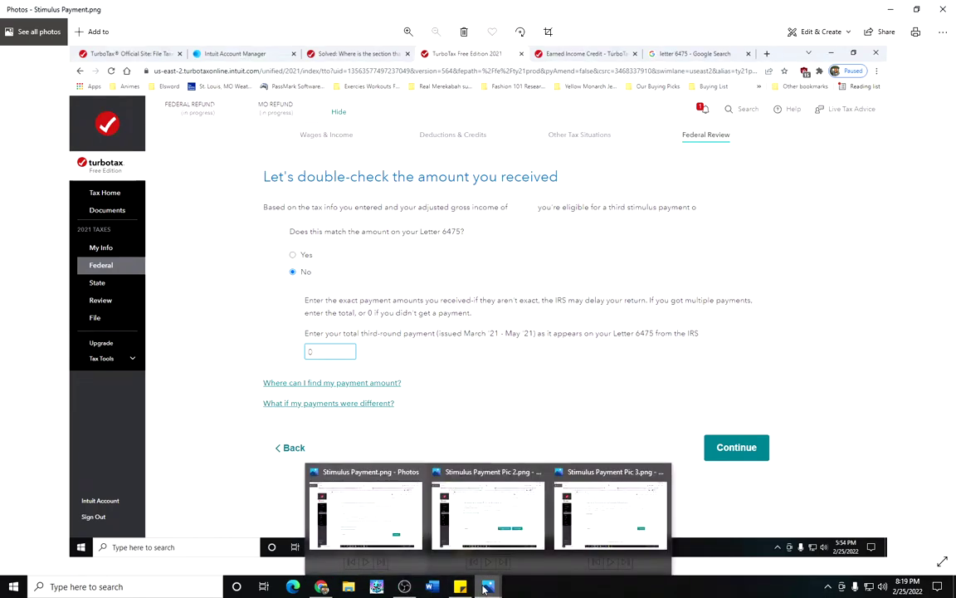
left_click(481, 521)
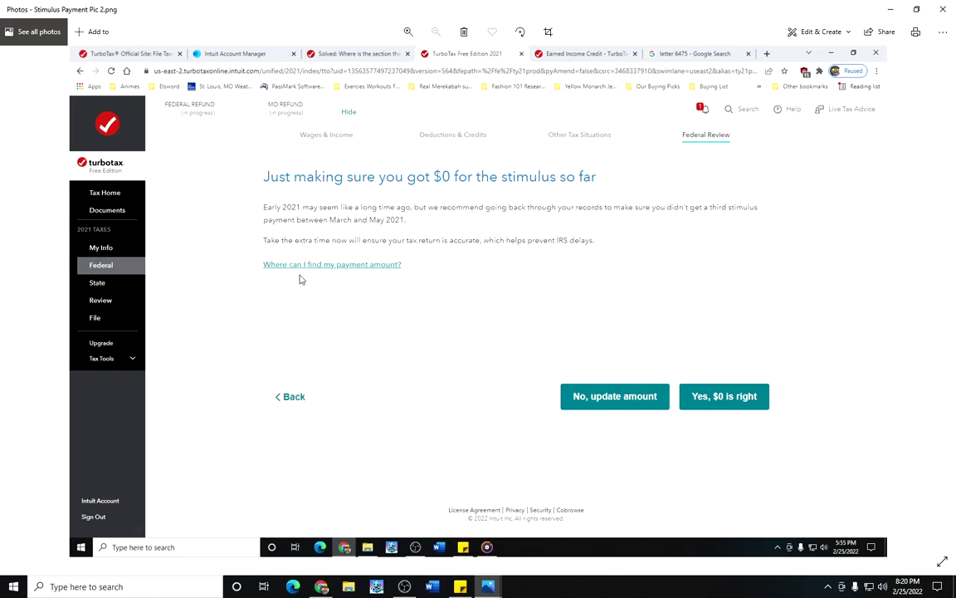
Step: Revisit the sample Letter 6475 in Chrome, and return to Stimulus Payment Pic 2.png in Photos
mouse_move(487, 586)
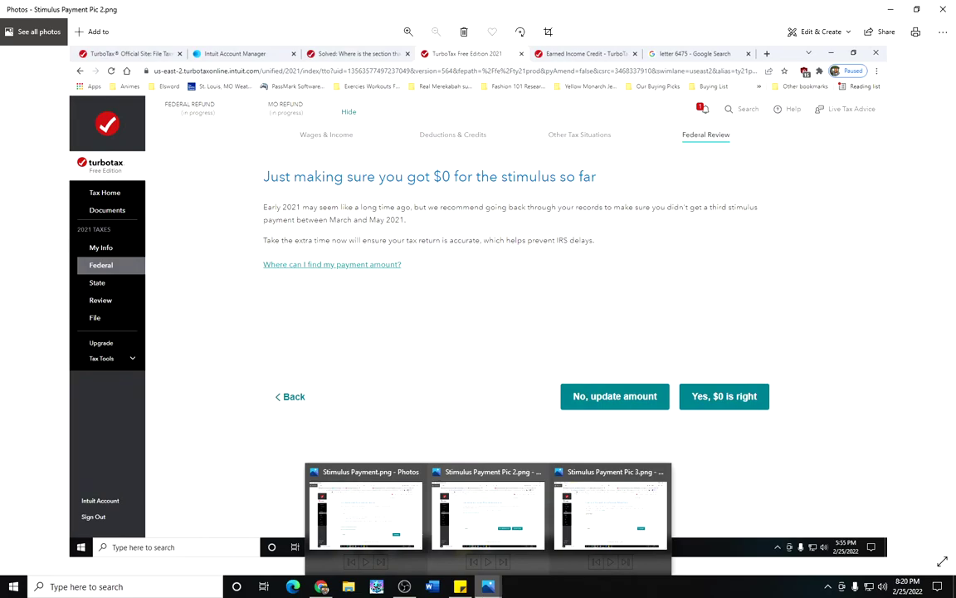
left_click(321, 586)
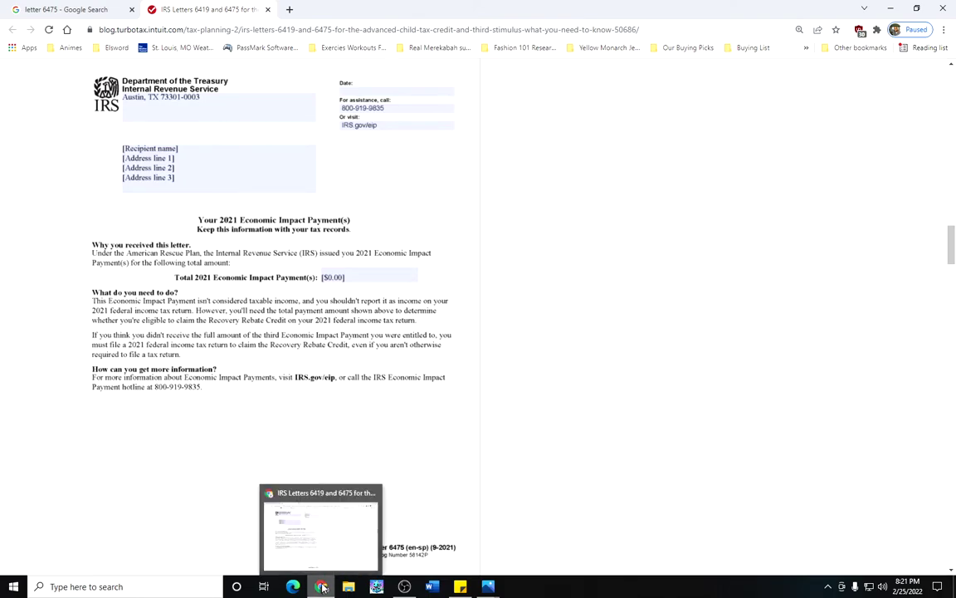
mouse_move(488, 587)
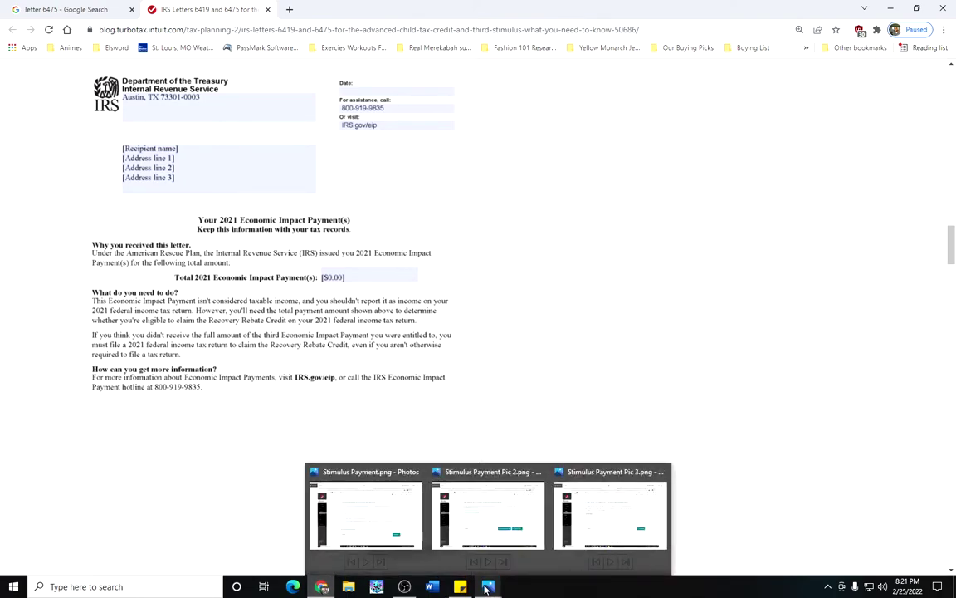
left_click(476, 527)
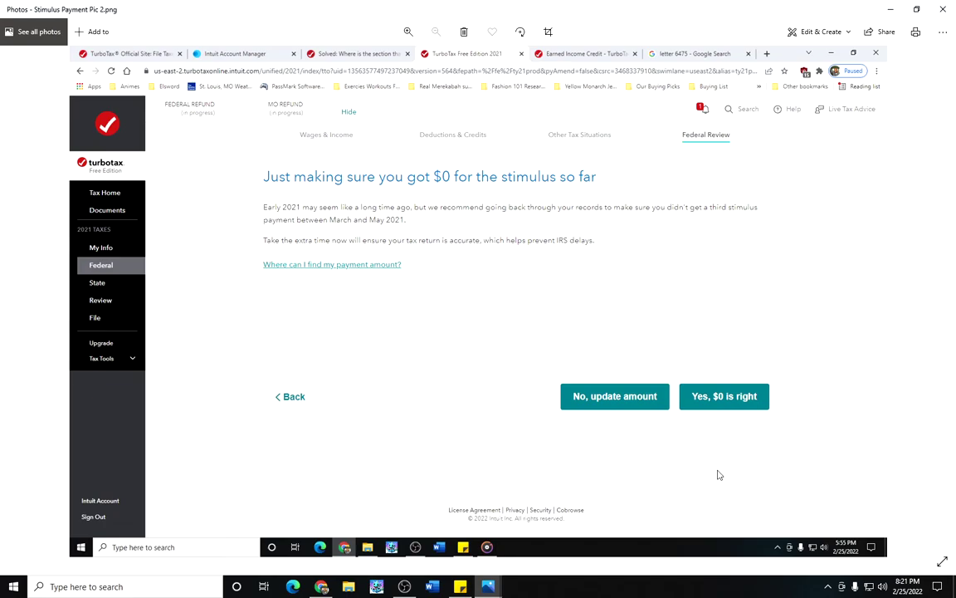
Step: Show Stimulus Payment Pic 3.png in Photos to examine the Recovery Rebate Credit page, and return to the sample letter in Chrome
mouse_move(488, 589)
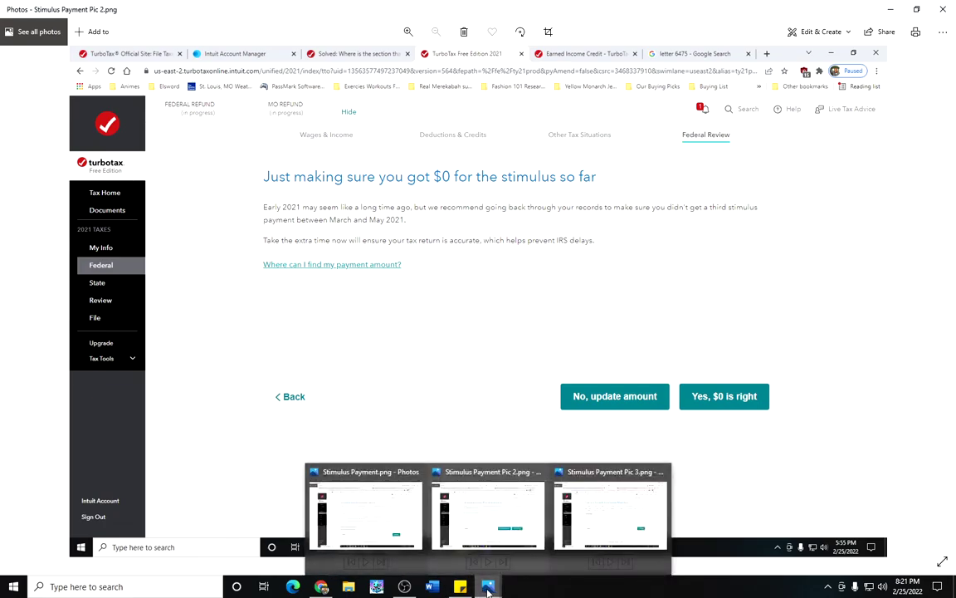
left_click(598, 520)
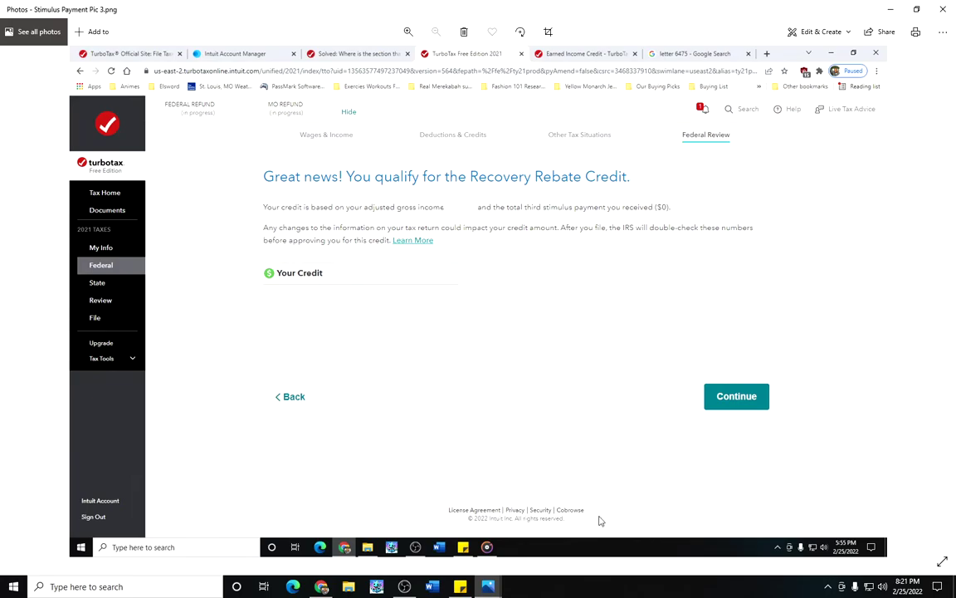
mouse_move(488, 587)
mouse_move(320, 586)
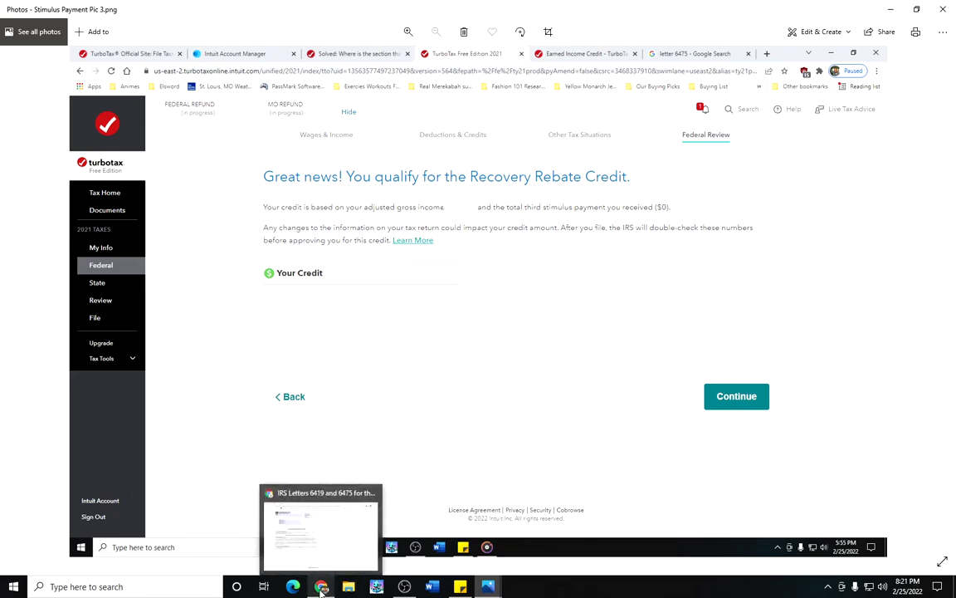
left_click(318, 537)
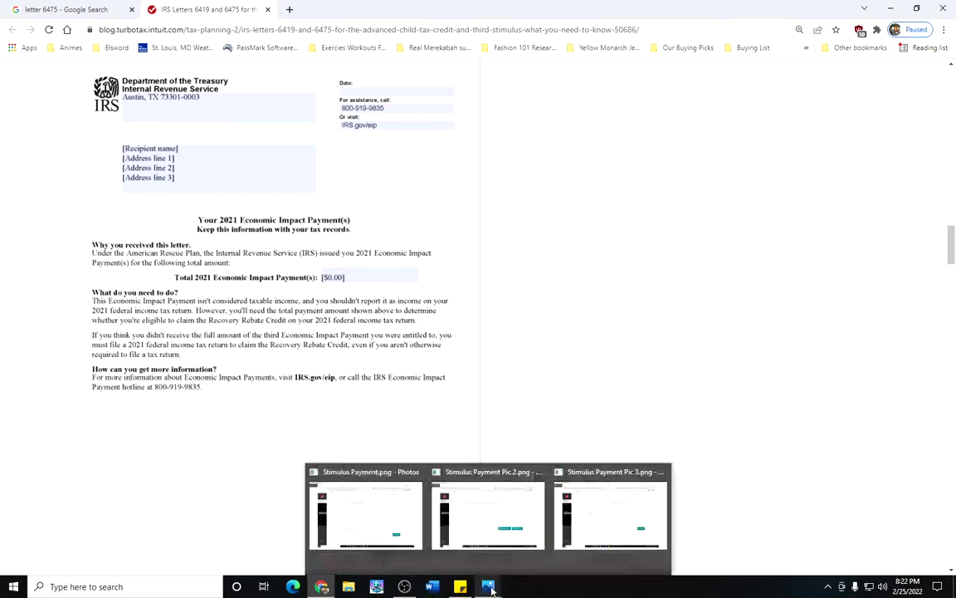
Step: Review the credit explanation in Stimulus Payment Pic 3.png in Photos again, and switch back to the Letter 6475 article in Chrome
left_click(610, 532)
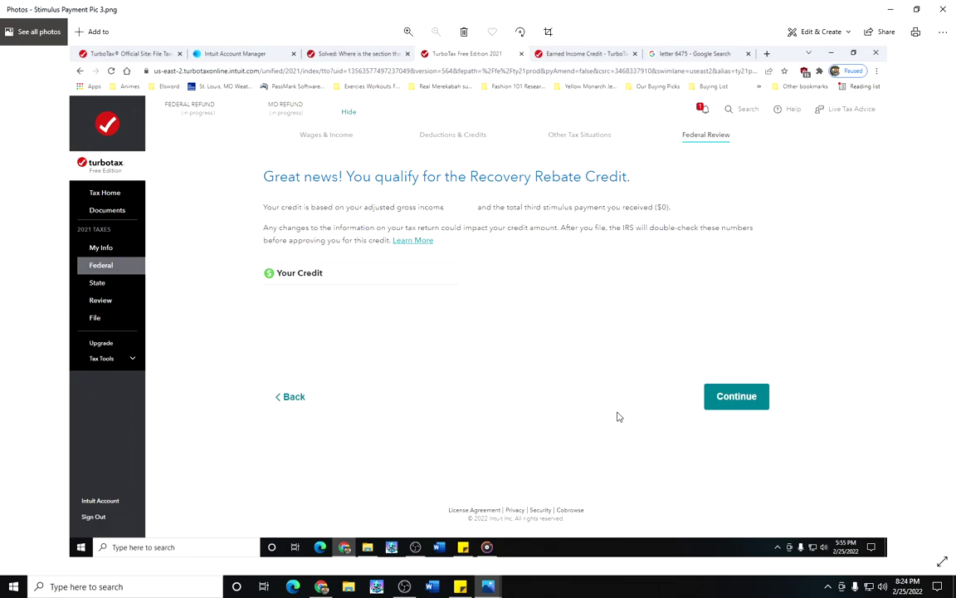
mouse_move(320, 586)
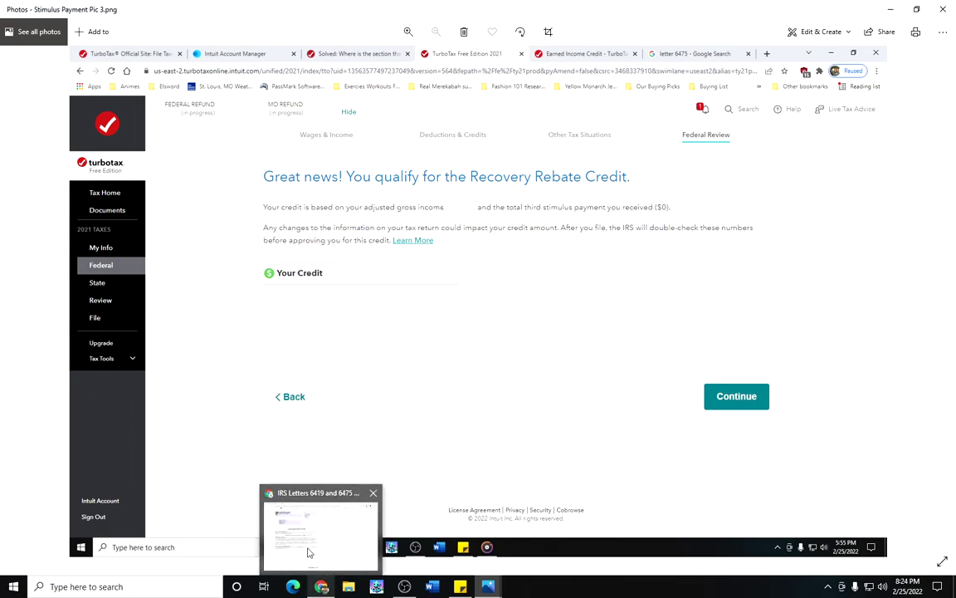
left_click(308, 552)
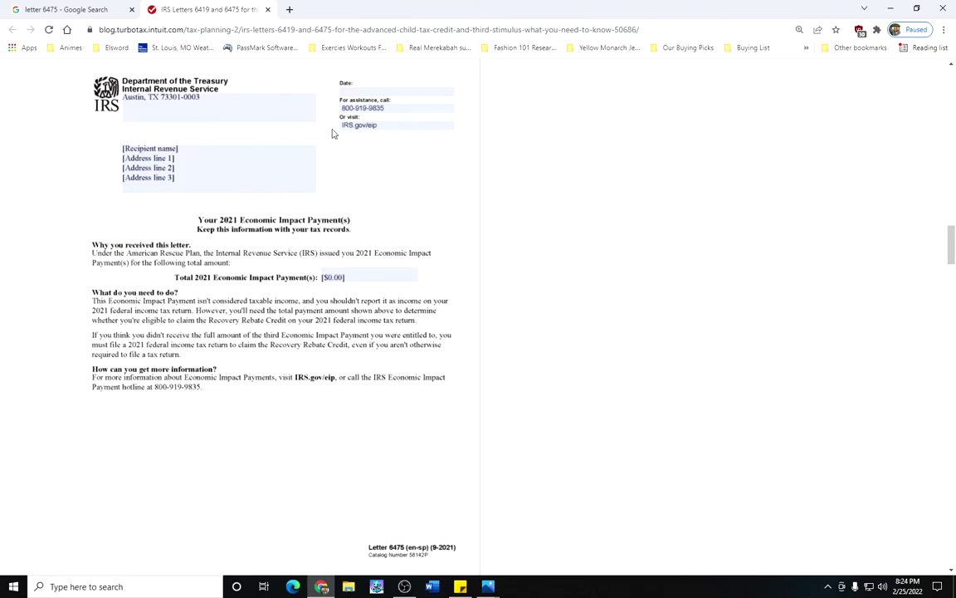